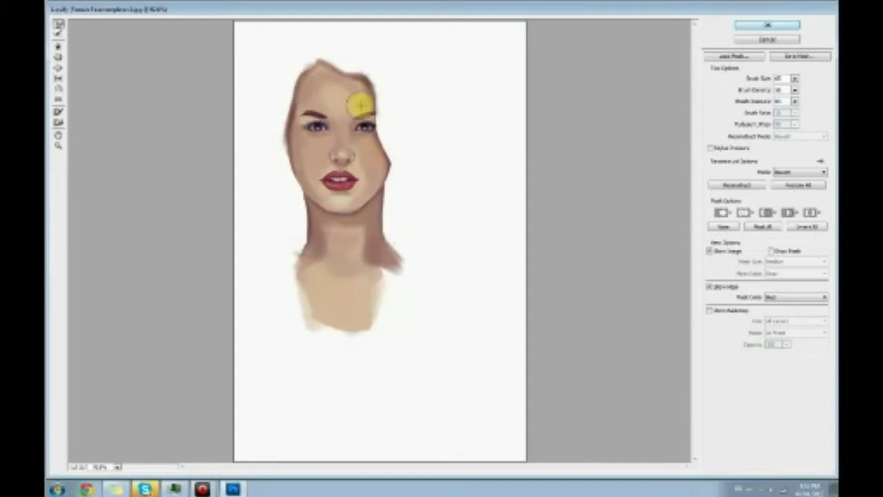
Step: Apply the open Liquify edit and use Liquify again to shift the lips so they sit centred under the nose
{"action": "left_click", "coordinate": [767, 25]}
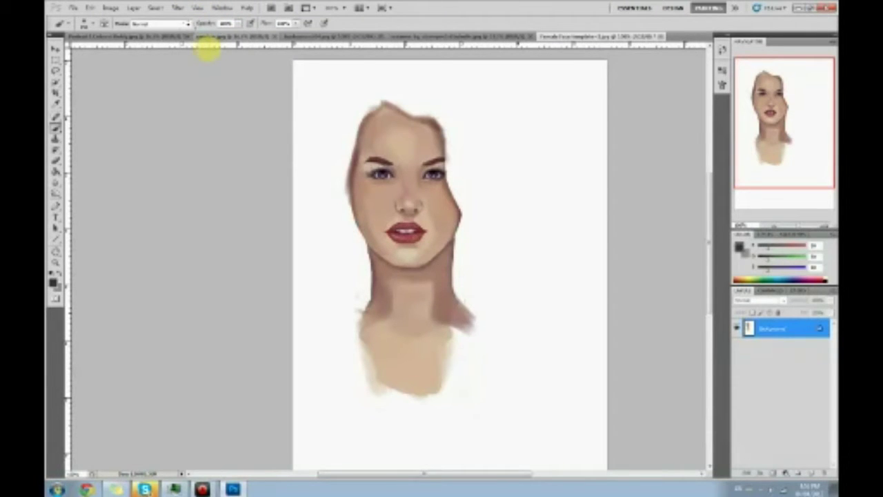
{"action": "left_click", "coordinate": [177, 8]}
{"action": "left_click", "coordinate": [198, 61]}
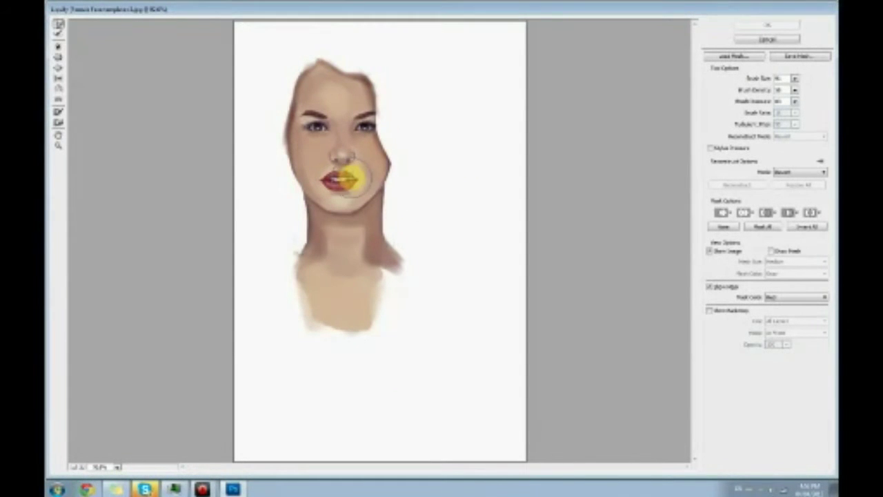
{"action": "mouse_move", "coordinate": [350, 180]}
{"action": "left_mouse_down"}
{"action": "mouse_move", "coordinate": [361, 180]}
{"action": "mouse_move", "coordinate": [327, 182]}
{"action": "left_mouse_up"}
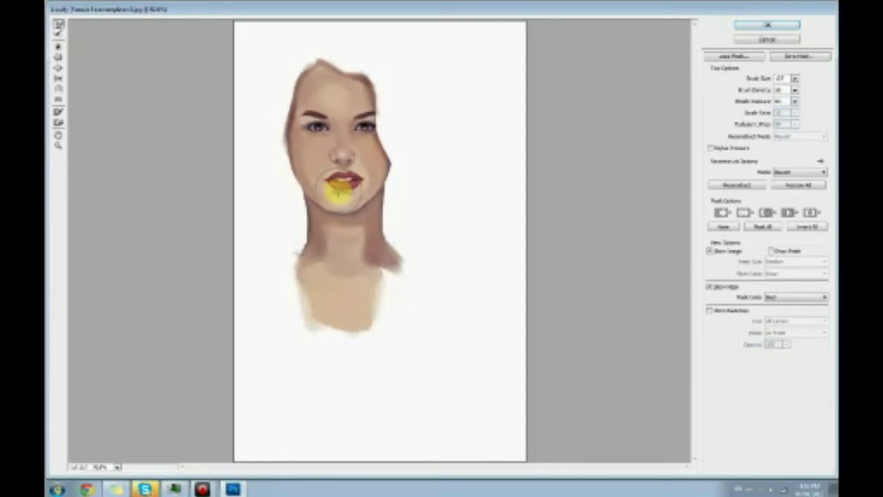
{"action": "left_click", "coordinate": [776, 25]}
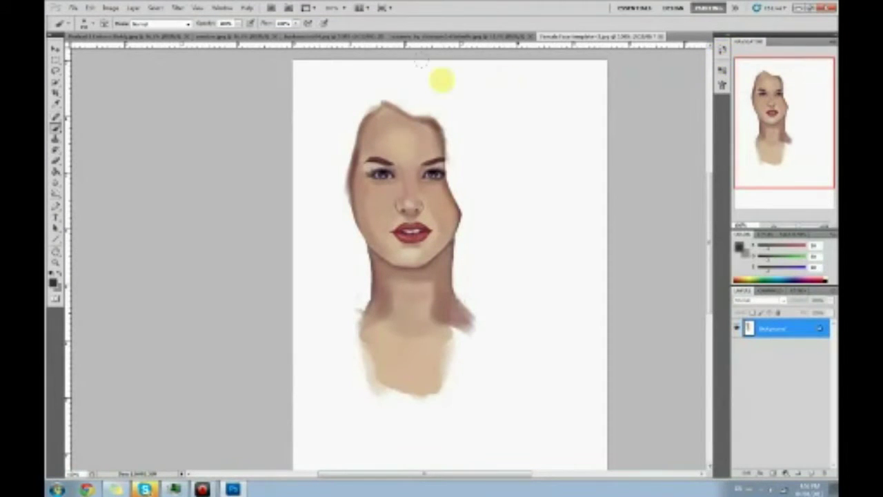
Step: Reshape the jawline, chin and upper neck edges with another Liquify pass
{"action": "left_click", "coordinate": [178, 8]}
{"action": "left_click", "coordinate": [222, 61]}
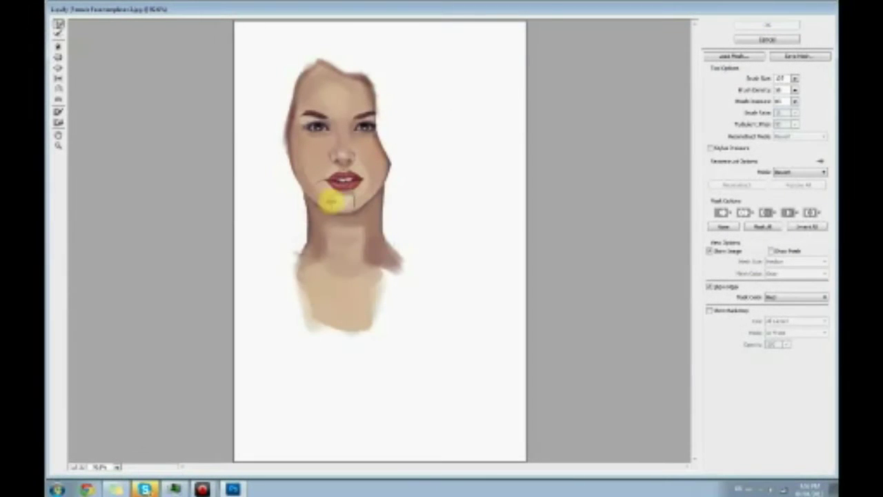
{"action": "left_click_drag", "start_coordinate": [310, 209], "coordinate": [327, 212]}
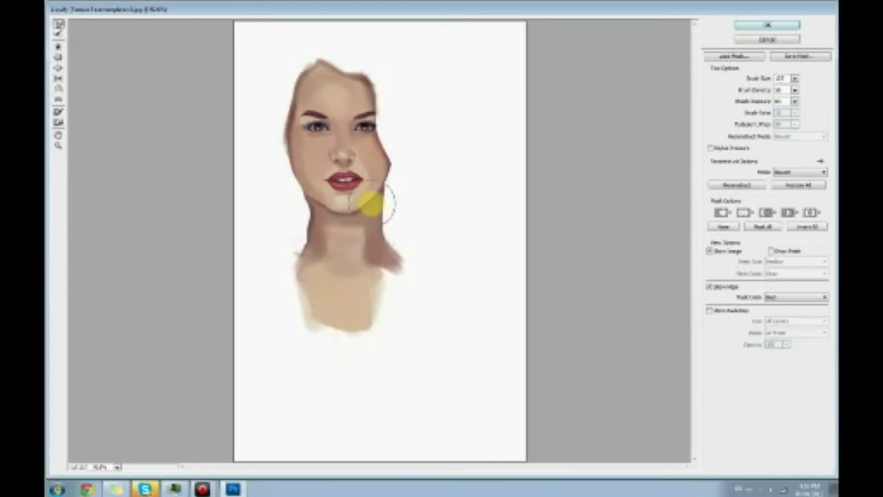
{"action": "left_click_drag", "start_coordinate": [330, 218], "coordinate": [364, 217]}
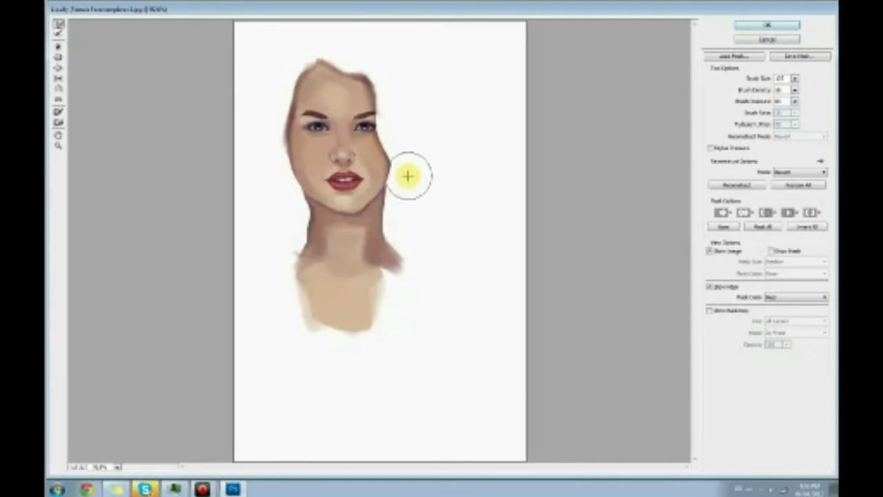
{"action": "mouse_move", "coordinate": [408, 176]}
{"action": "left_mouse_down"}
{"action": "mouse_move", "coordinate": [395, 79]}
{"action": "mouse_move", "coordinate": [417, 79]}
{"action": "mouse_move", "coordinate": [388, 85]}
{"action": "mouse_move", "coordinate": [351, 193]}
{"action": "mouse_move", "coordinate": [363, 220]}
{"action": "mouse_move", "coordinate": [292, 193]}
{"action": "mouse_move", "coordinate": [270, 154]}
{"action": "mouse_move", "coordinate": [283, 179]}
{"action": "left_mouse_up"}
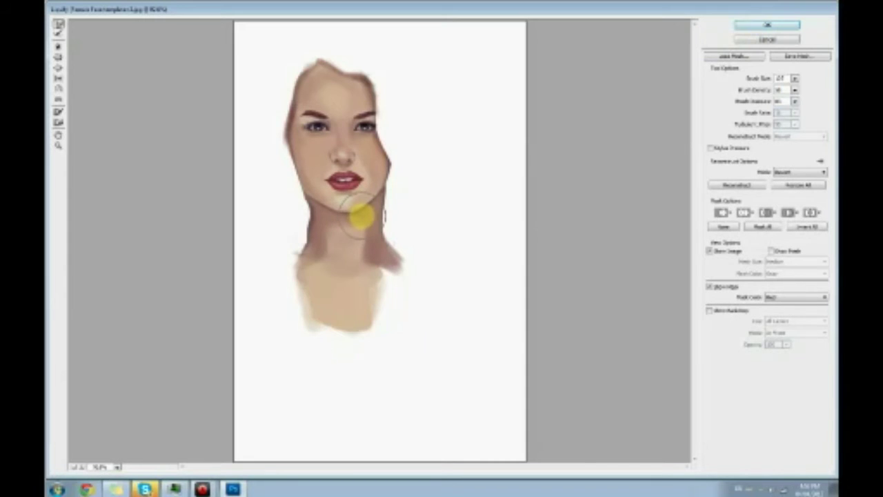
{"action": "mouse_move", "coordinate": [352, 182]}
{"action": "left_mouse_down"}
{"action": "mouse_move", "coordinate": [356, 147]}
{"action": "mouse_move", "coordinate": [326, 147]}
{"action": "mouse_move", "coordinate": [354, 148]}
{"action": "left_mouse_up"}
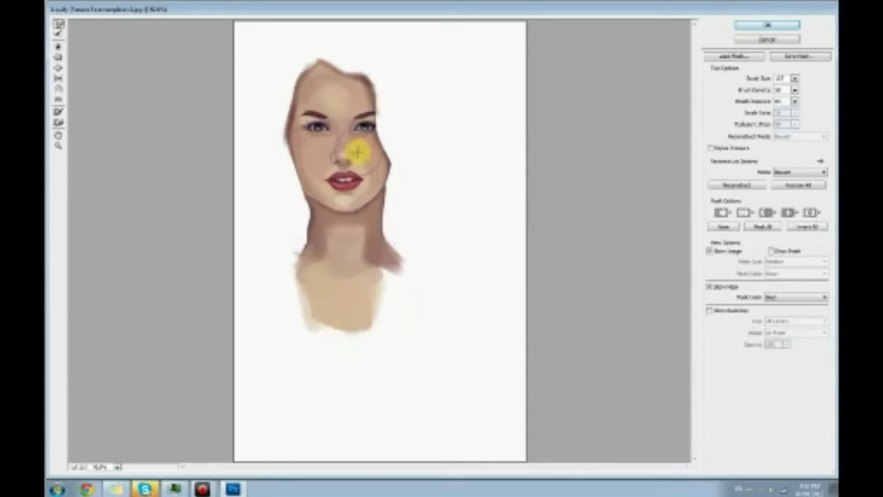
{"action": "left_click", "coordinate": [768, 25]}
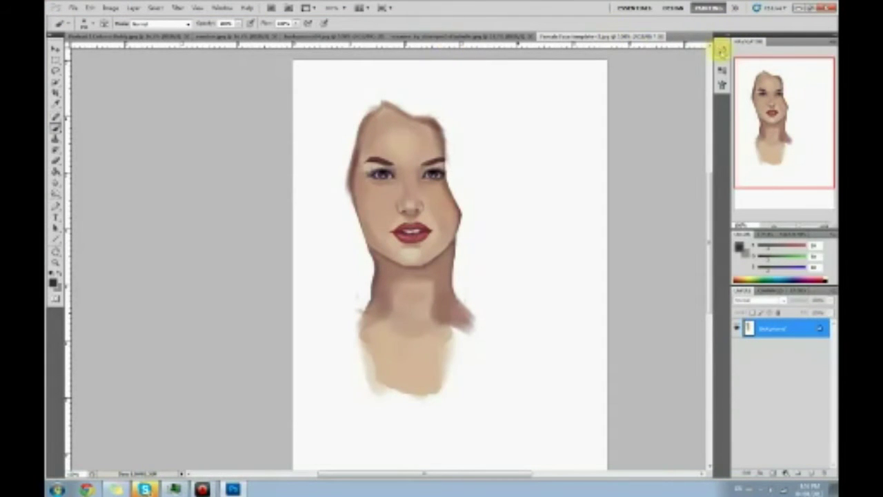
Step: Compare the original image snapshot with the latest Liquify state in the history
{"action": "left_click", "coordinate": [722, 49]}
{"action": "left_click", "coordinate": [645, 63]}
{"action": "left_click", "coordinate": [630, 114]}
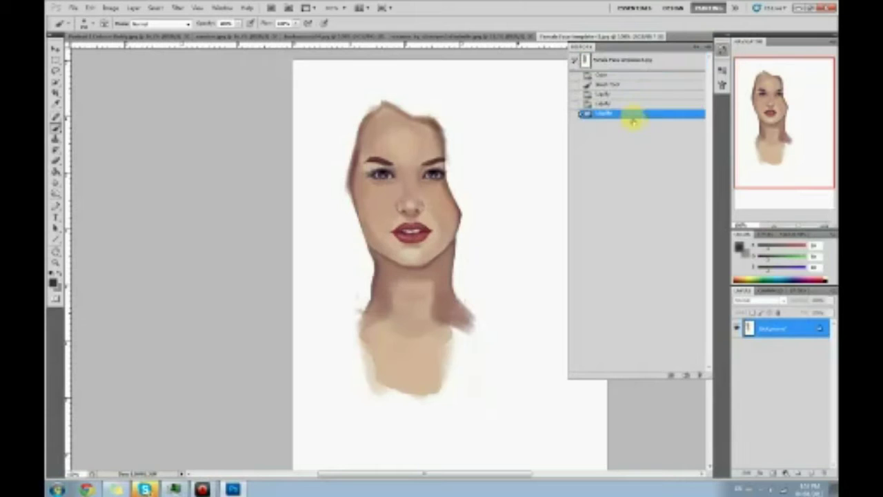
{"action": "left_click", "coordinate": [639, 59]}
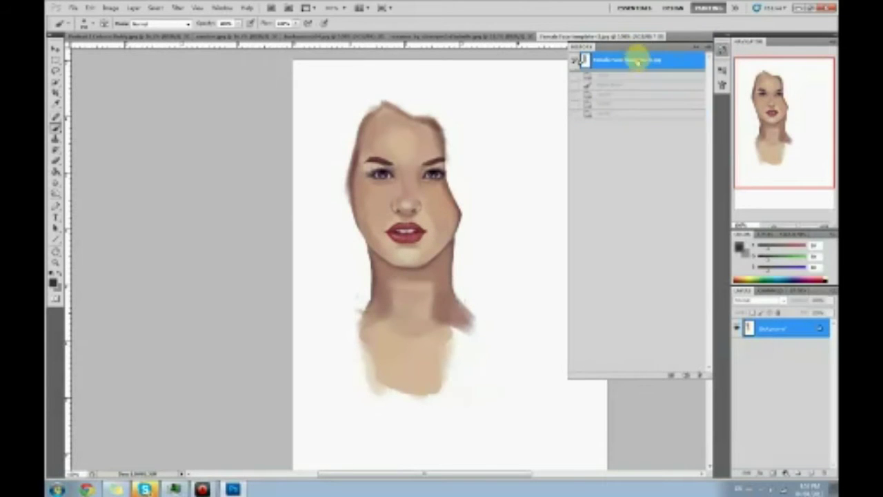
{"action": "left_click", "coordinate": [616, 114]}
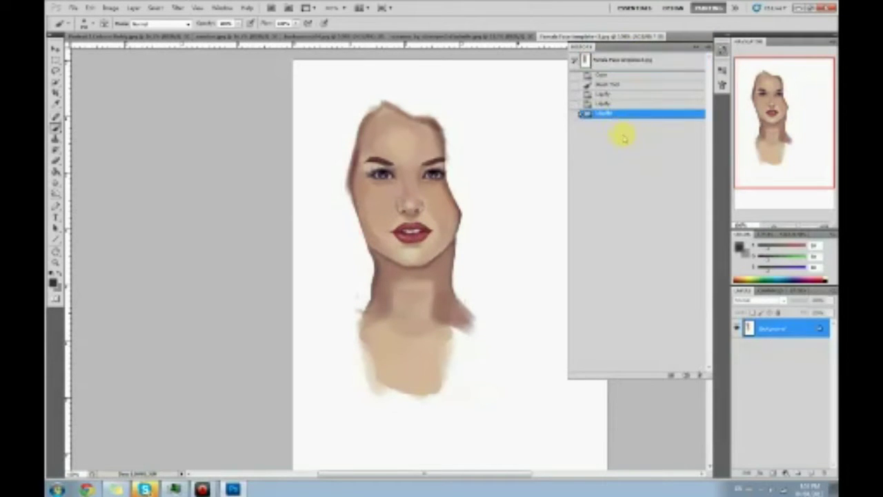
{"action": "left_click", "coordinate": [695, 47]}
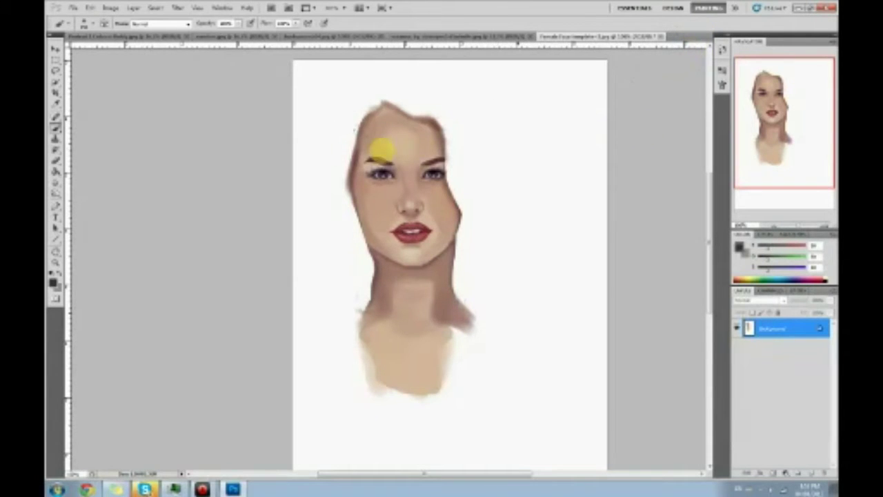
Step: Use Liquify to adjust the shape of the eyebrow on the right side of the face
{"action": "left_click", "coordinate": [173, 7]}
{"action": "left_click", "coordinate": [197, 67]}
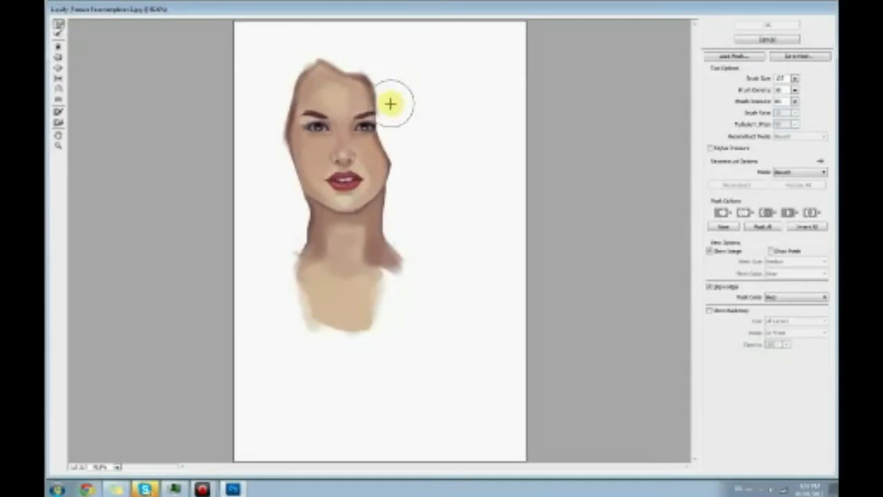
{"action": "mouse_move", "coordinate": [364, 103]}
{"action": "left_mouse_down"}
{"action": "mouse_move", "coordinate": [325, 109]}
{"action": "mouse_move", "coordinate": [341, 99]}
{"action": "left_mouse_up"}
{"action": "left_click", "coordinate": [736, 26]}
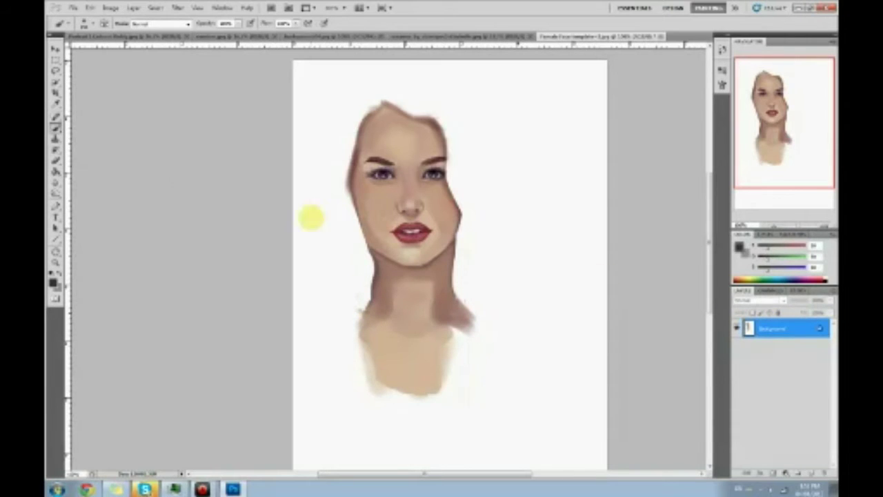
Step: Convert the background to a regular layer and delete the white area around the portrait with the Magic Wand, clearing the selection
{"action": "left_click", "coordinate": [56, 82]}
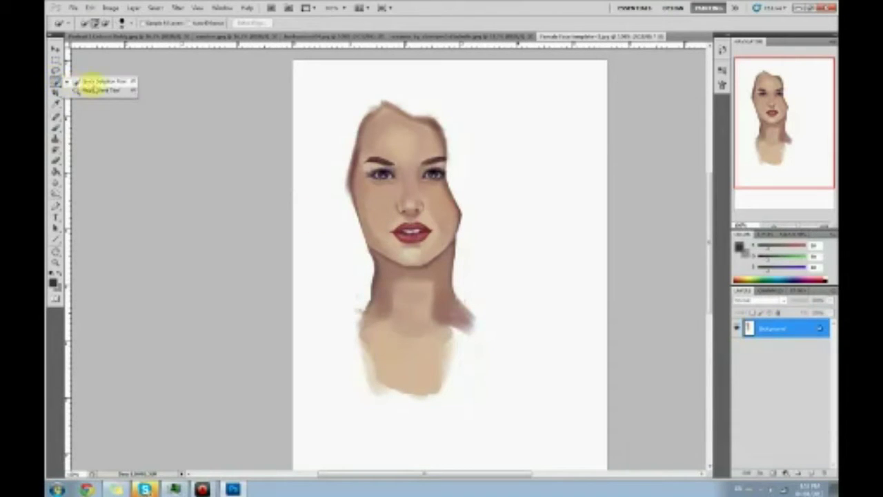
{"action": "left_click", "coordinate": [88, 84]}
{"action": "left_click", "coordinate": [57, 82]}
{"action": "left_click", "coordinate": [90, 90]}
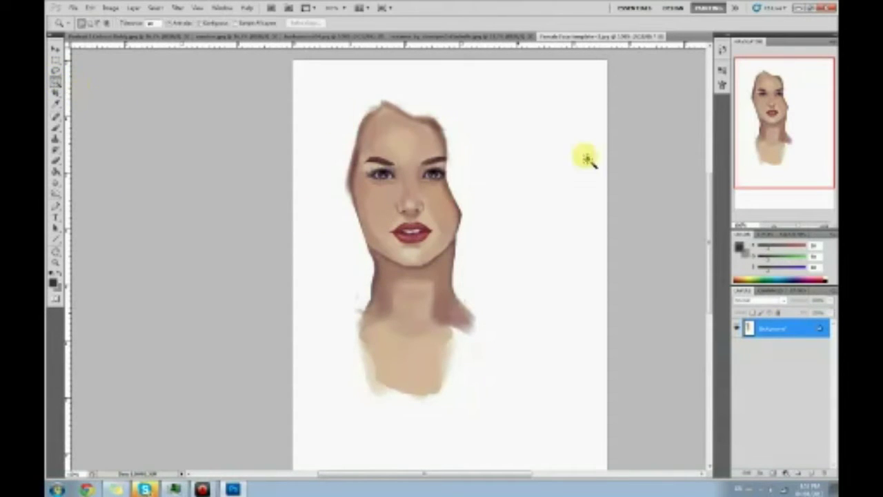
{"action": "double_click", "coordinate": [801, 328]}
{"action": "key", "text": "Return"}
{"action": "left_click", "coordinate": [561, 225]}
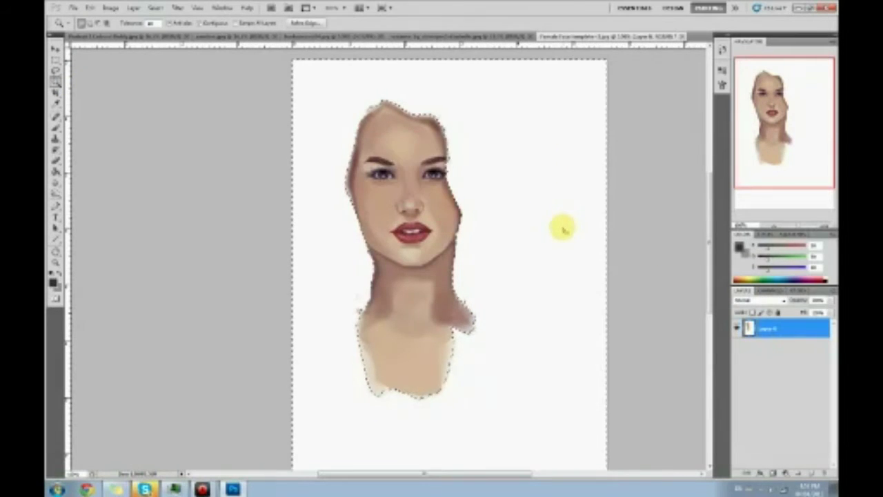
{"action": "key", "text": "Delete"}
{"action": "right_click", "coordinate": [539, 221]}
{"action": "left_click", "coordinate": [546, 224]}
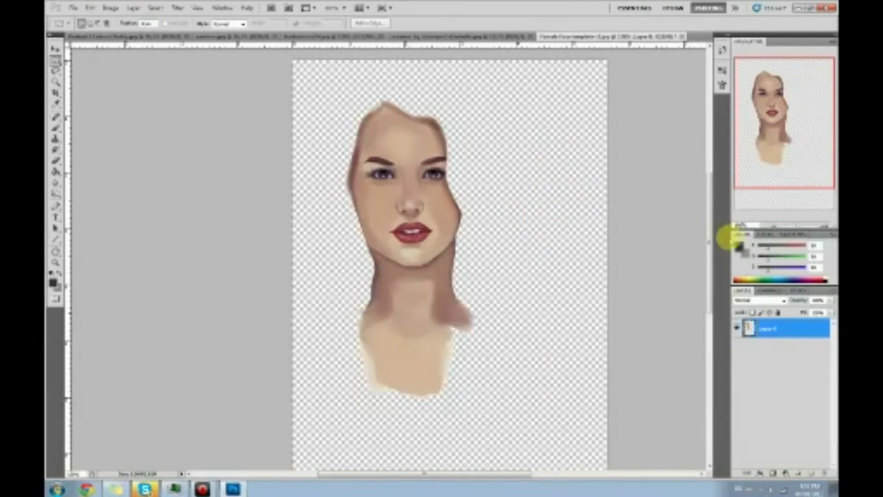
Step: Fill a new layer beneath the portrait with medium gray and merge the visible layers
{"action": "left_click", "coordinate": [737, 244]}
{"action": "left_click", "coordinate": [582, 310]}
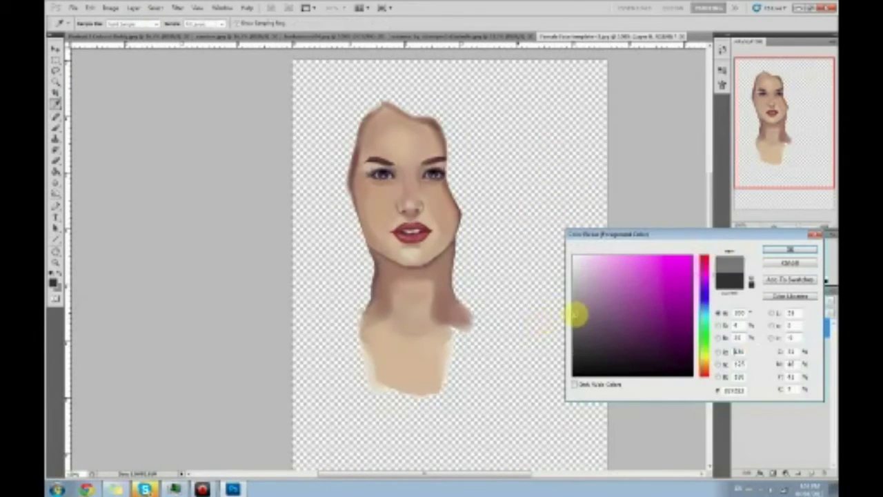
{"action": "left_click", "coordinate": [779, 250]}
{"action": "key", "text": "m"}
{"action": "left_click", "coordinate": [809, 472]}
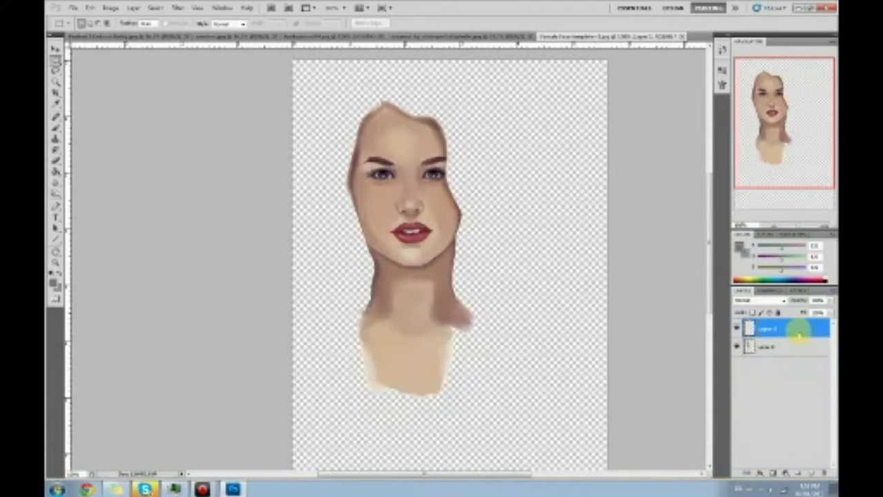
{"action": "left_click_drag", "start_coordinate": [798, 331], "coordinate": [794, 353]}
{"action": "key", "text": "g"}
{"action": "left_click", "coordinate": [581, 314]}
{"action": "right_click", "coordinate": [796, 327]}
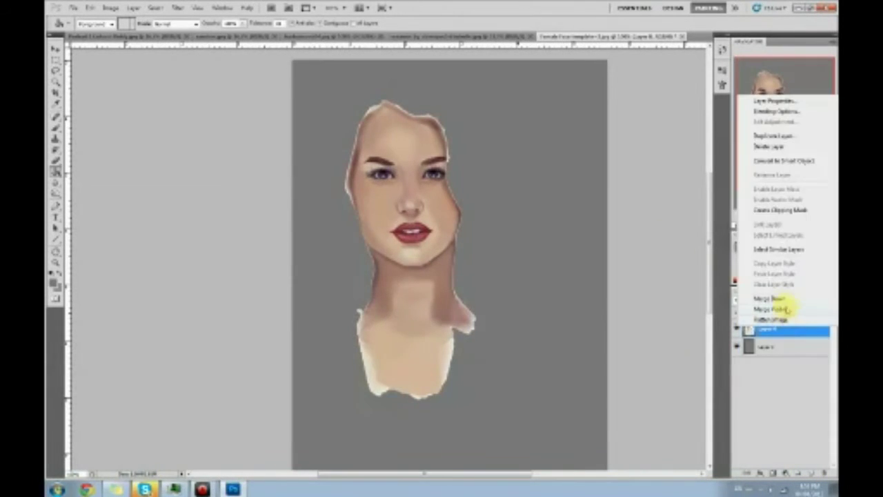
{"action": "left_click", "coordinate": [778, 310]}
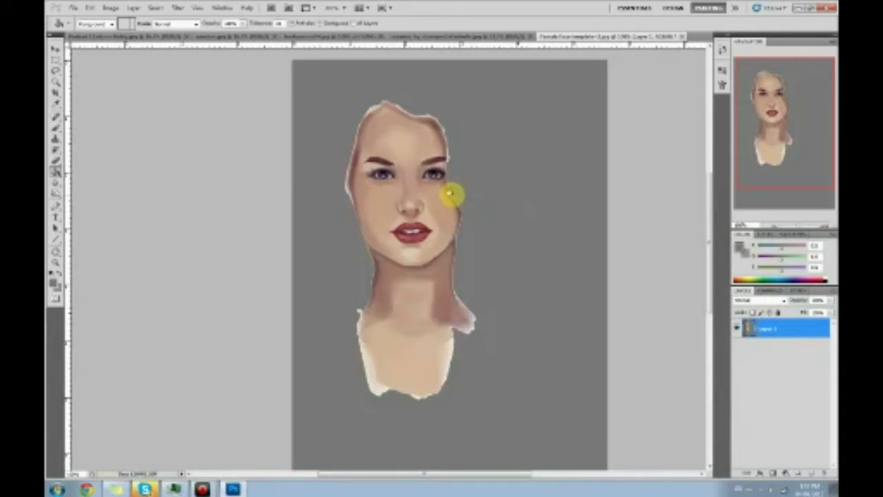
Step: Smooth the skin on the cheeks, nose and chin using a reduced-opacity brush and tones sampled from the face
{"action": "key", "text": "b"}
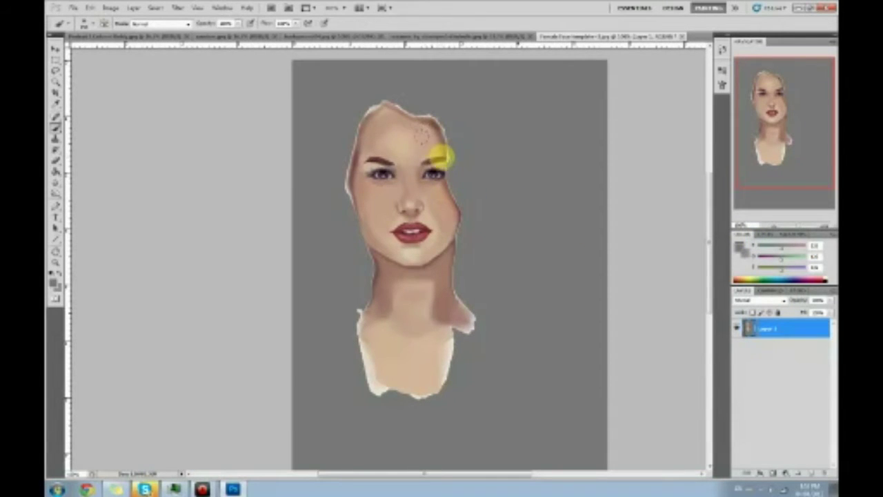
{"action": "left_click", "coordinate": [425, 165], "text": "alt"}
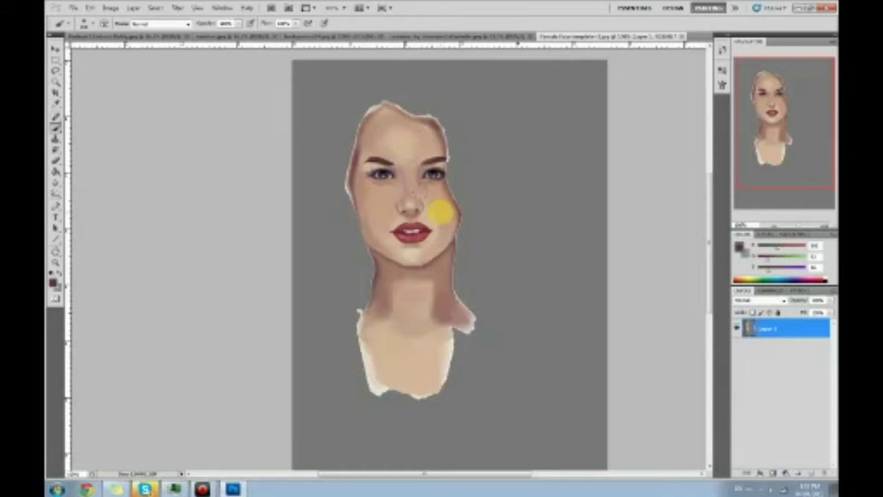
{"action": "left_click", "coordinate": [424, 254], "text": "alt"}
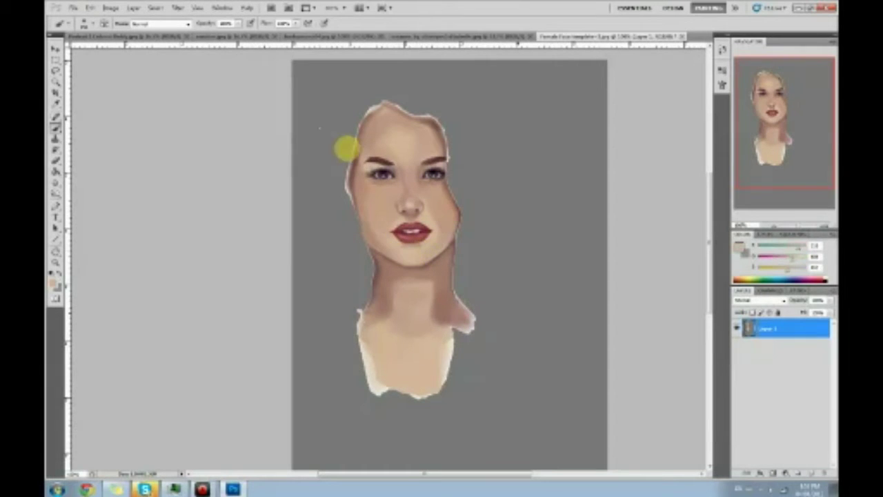
{"action": "left_click_drag", "start_coordinate": [237, 23], "coordinate": [225, 33]}
{"action": "left_click", "coordinate": [216, 35]}
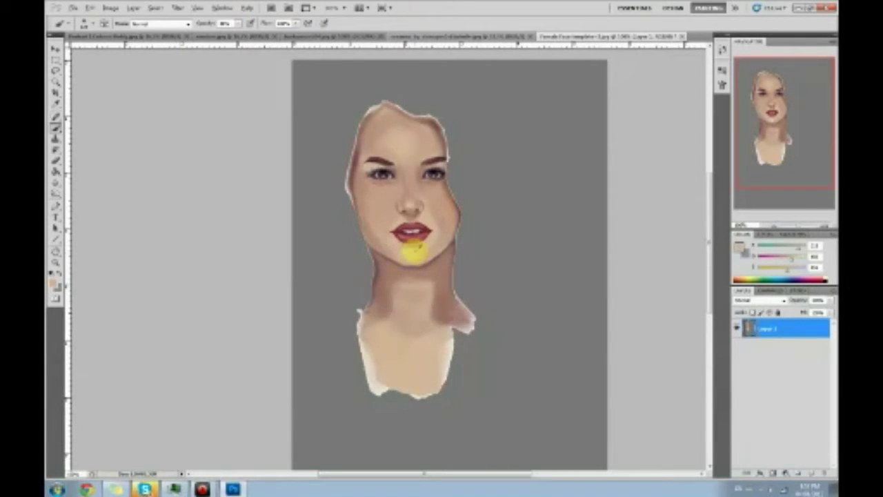
{"action": "left_click", "coordinate": [414, 251], "text": "alt"}
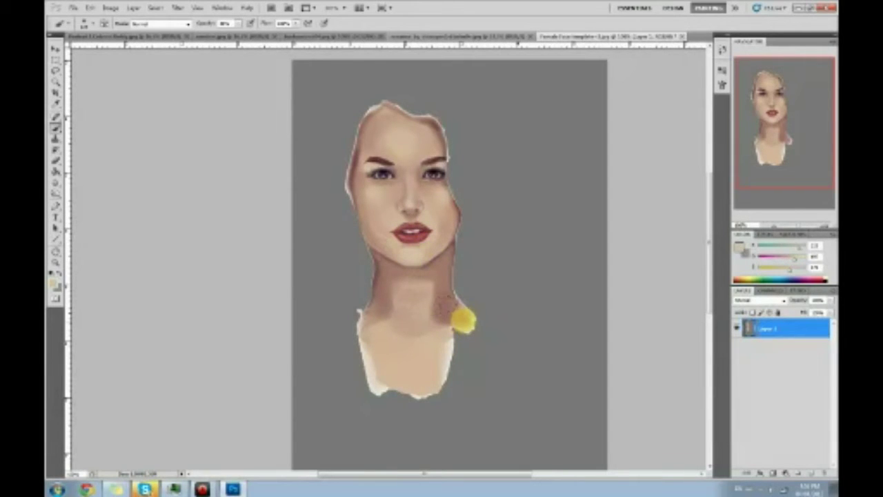
{"action": "left_click", "coordinate": [416, 182], "text": "alt"}
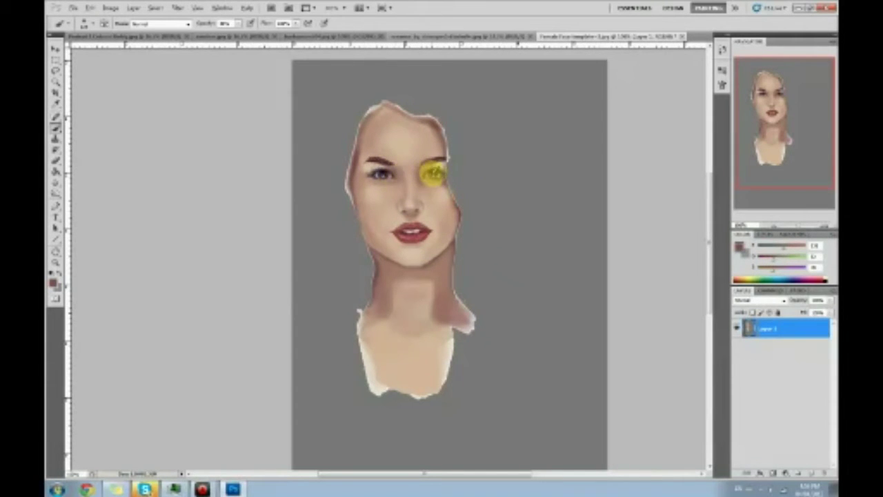
Step: Set the brush colour to black and darken the eyelashes and the parting line at the mouth corners
{"action": "left_click", "coordinate": [433, 173], "text": "alt"}
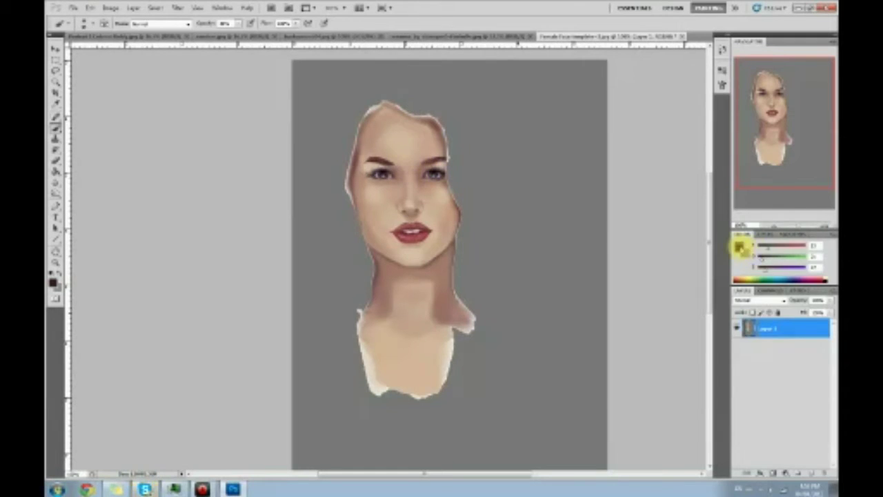
{"action": "left_click", "coordinate": [740, 247]}
{"action": "left_click", "coordinate": [579, 376]}
{"action": "left_click", "coordinate": [786, 250]}
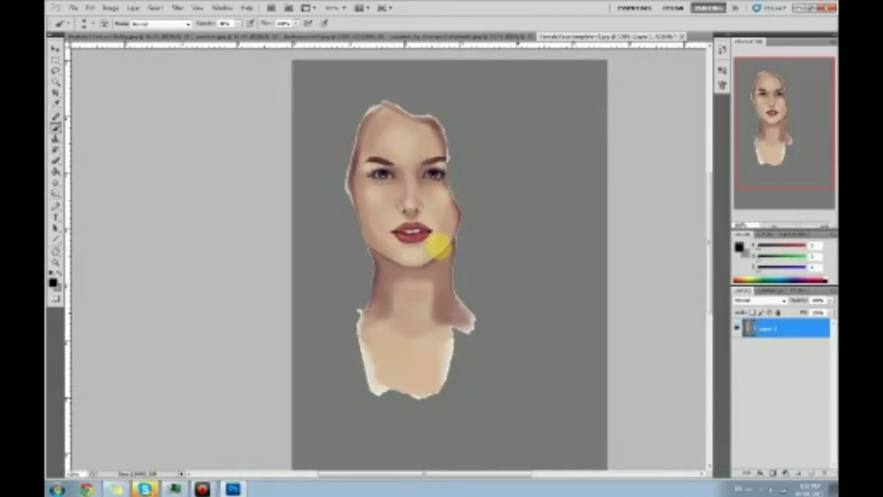
Step: Lighten the nose and cheek highlights using the Dodge tool with its range set to Highlights, then return to the brush
{"action": "key", "text": "ctrl+plus"}
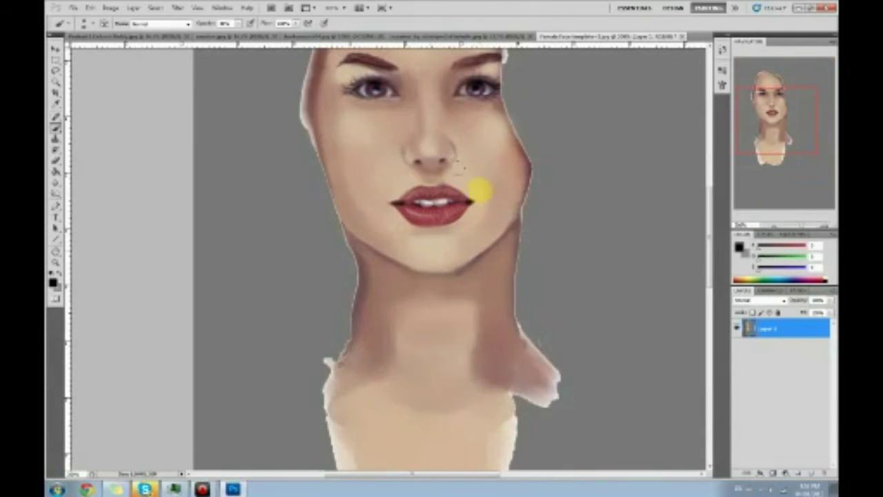
{"action": "left_click", "coordinate": [487, 130], "text": "alt"}
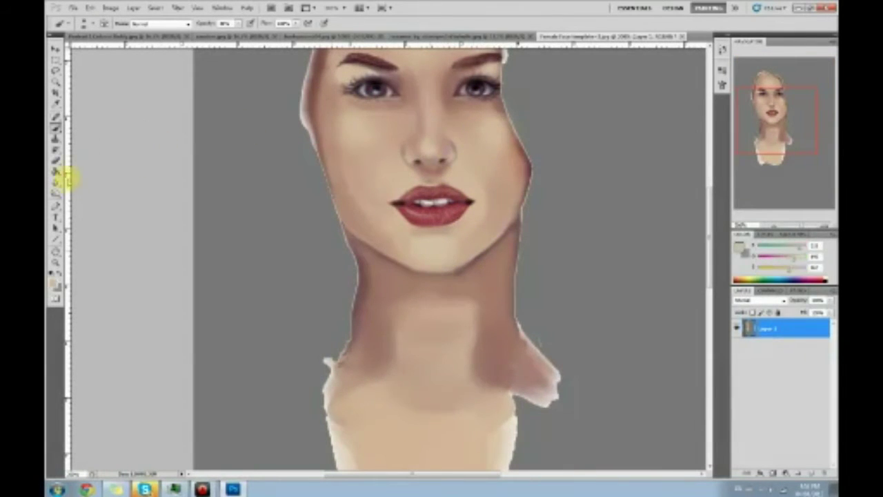
{"action": "left_click_drag", "start_coordinate": [55, 193], "coordinate": [122, 189]}
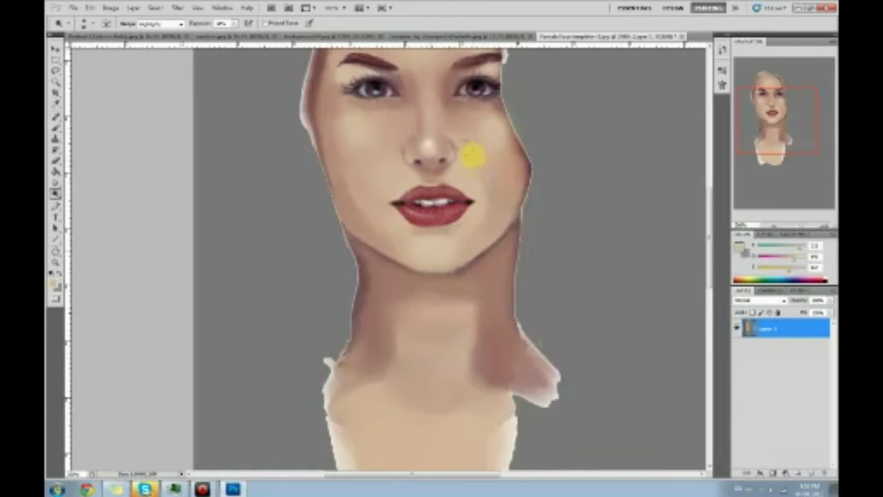
{"action": "key", "text": "b"}
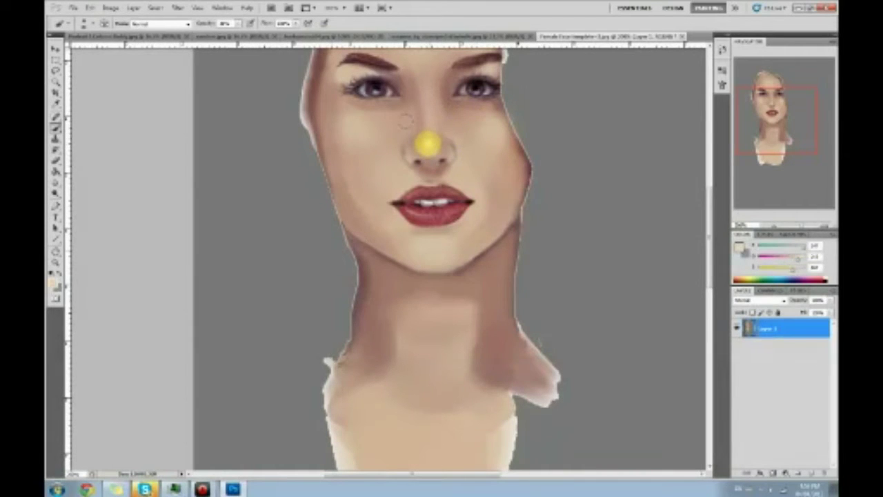
Step: Refine the upper lip's contour towards both mouth corners, painting with skin and lip tones sampled around its edge
{"action": "left_click", "coordinate": [473, 181], "text": "alt"}
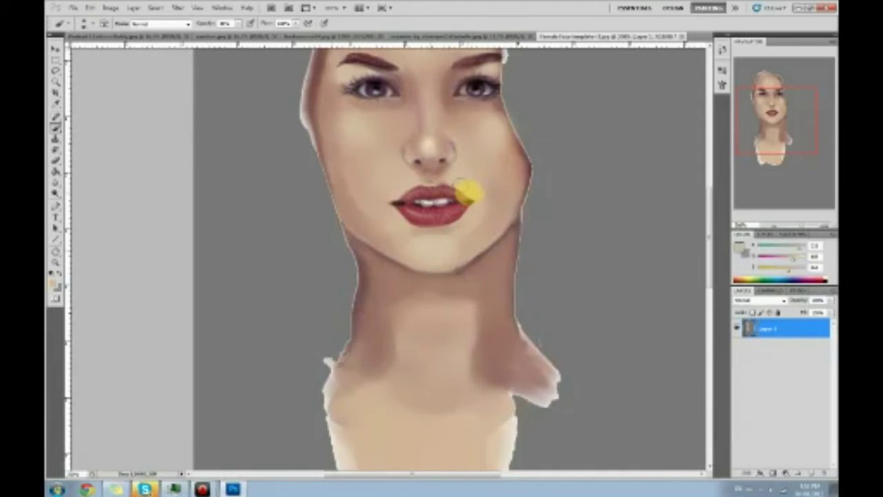
{"action": "left_click", "coordinate": [463, 196], "text": "alt"}
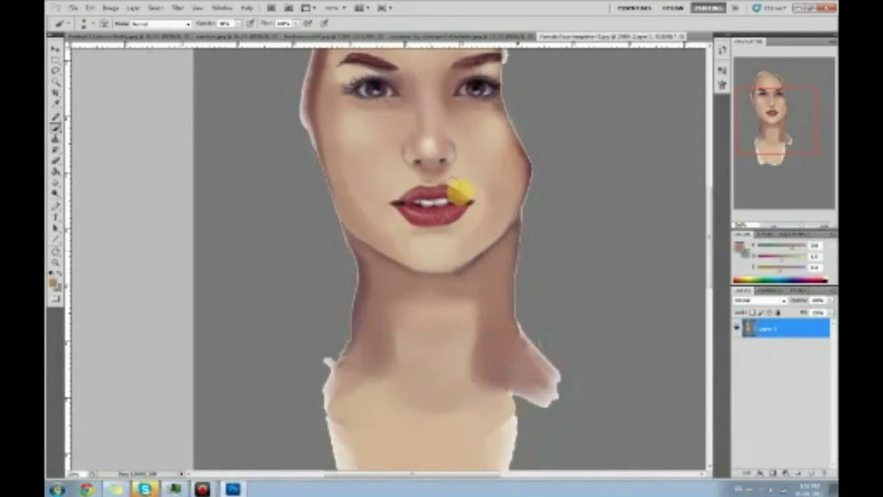
{"action": "left_click", "coordinate": [466, 193], "text": "alt"}
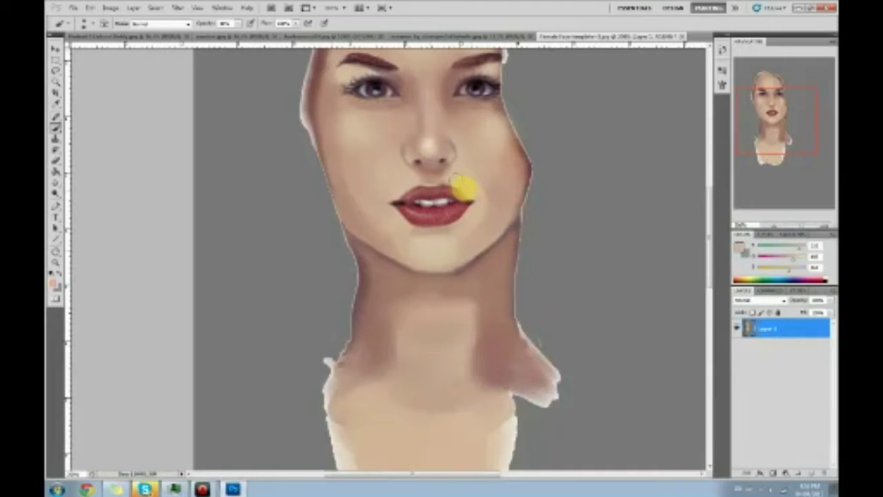
{"action": "left_click", "coordinate": [465, 194], "text": "alt"}
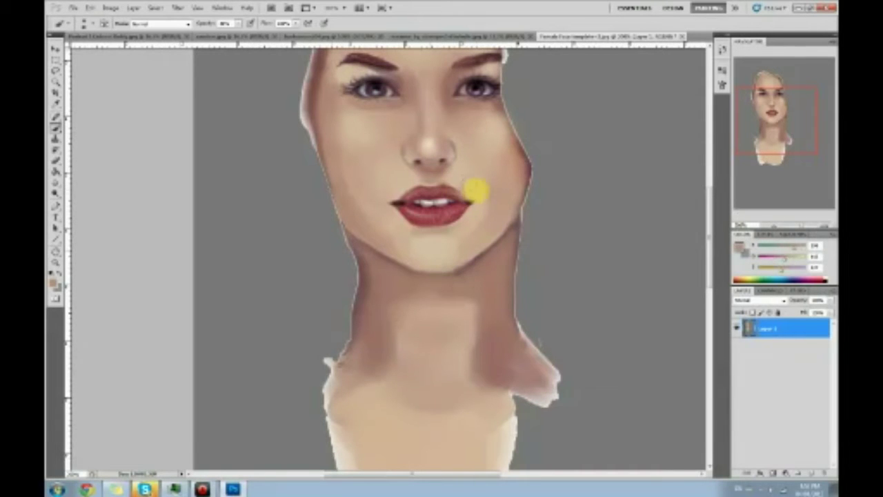
{"action": "left_click", "coordinate": [466, 189], "text": "alt"}
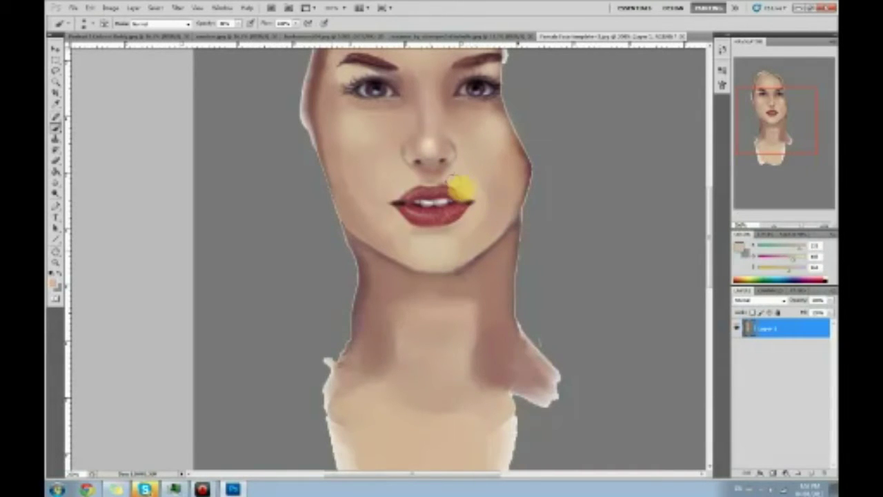
{"action": "left_click", "coordinate": [450, 187], "text": "alt"}
{"action": "left_click", "coordinate": [467, 184], "text": "alt"}
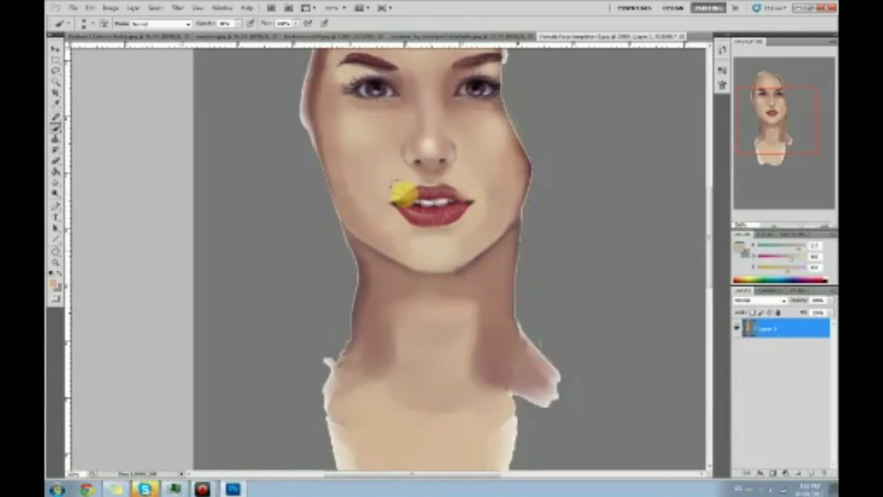
{"action": "left_click", "coordinate": [398, 196], "text": "alt"}
{"action": "left_click", "coordinate": [398, 194], "text": "alt"}
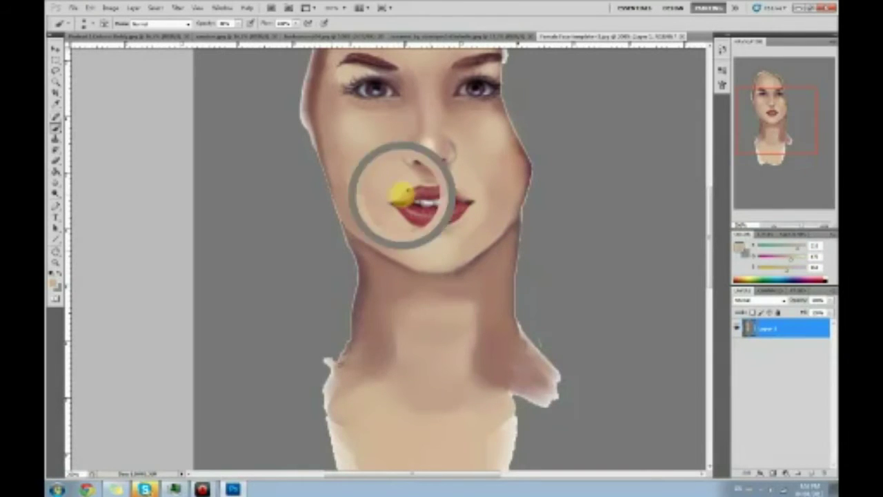
{"action": "left_click", "coordinate": [408, 194], "text": "alt"}
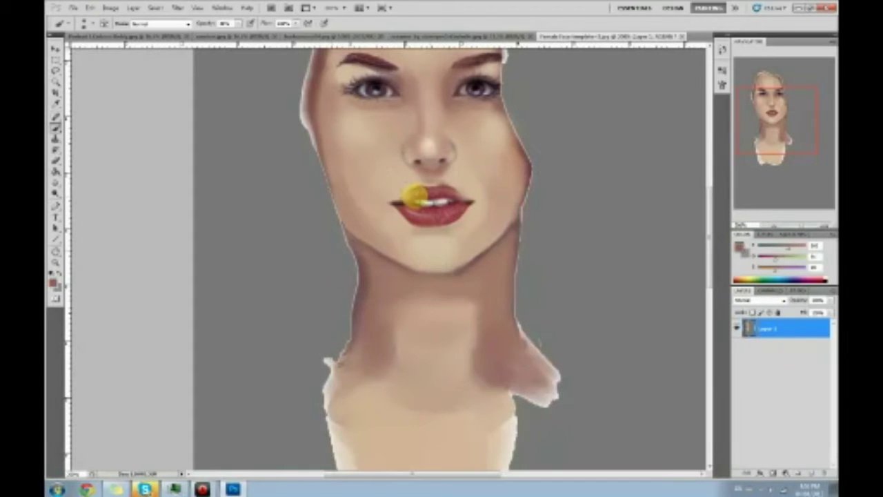
Step: Trim the lower lip at both ends with sampled skin tones and shape the thin dark line at the mouth corners
{"action": "left_click", "coordinate": [467, 214], "text": "alt"}
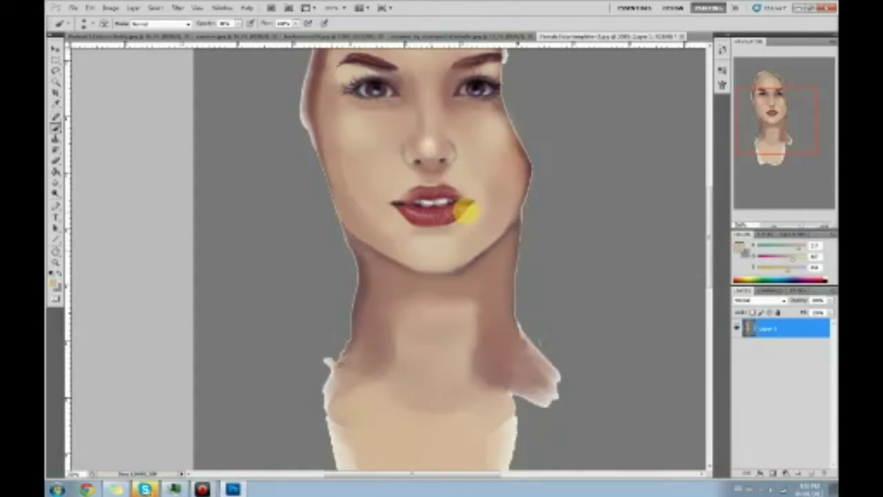
{"action": "left_click", "coordinate": [461, 208], "text": "alt"}
{"action": "left_click", "coordinate": [392, 207], "text": "alt"}
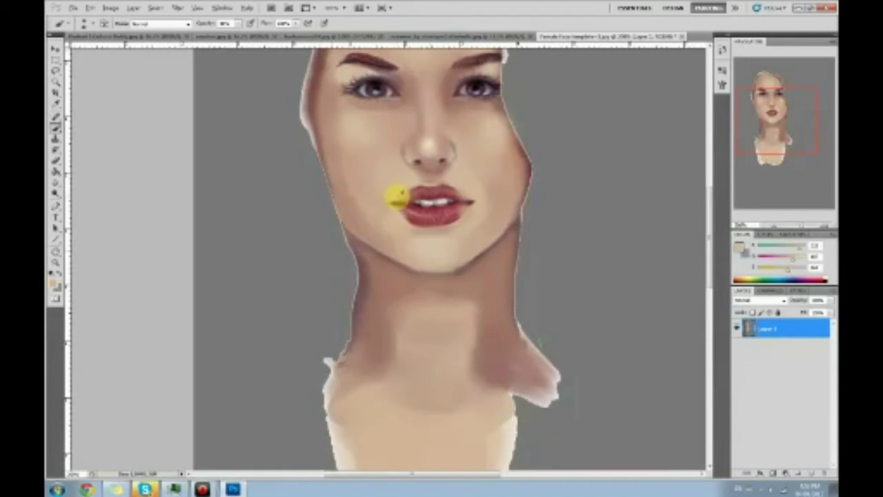
{"action": "left_click", "coordinate": [404, 201], "text": "alt"}
{"action": "left_click", "coordinate": [405, 202], "text": "alt"}
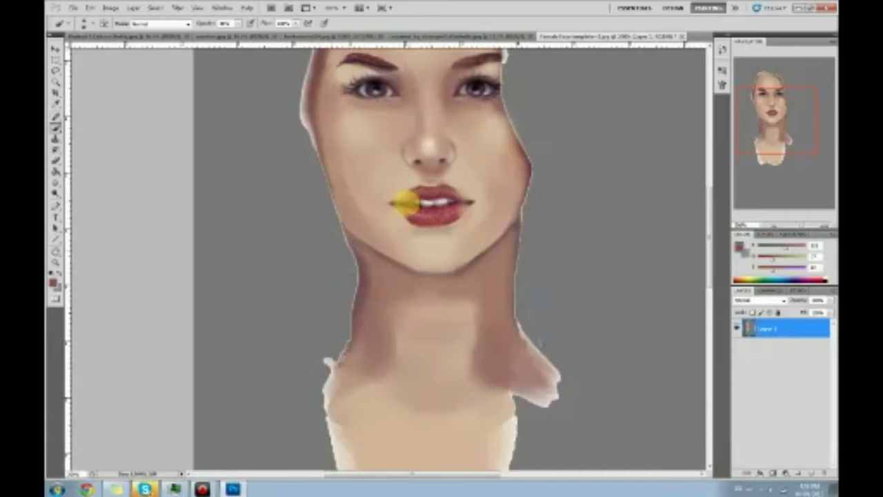
{"action": "left_click", "coordinate": [390, 200], "text": "alt"}
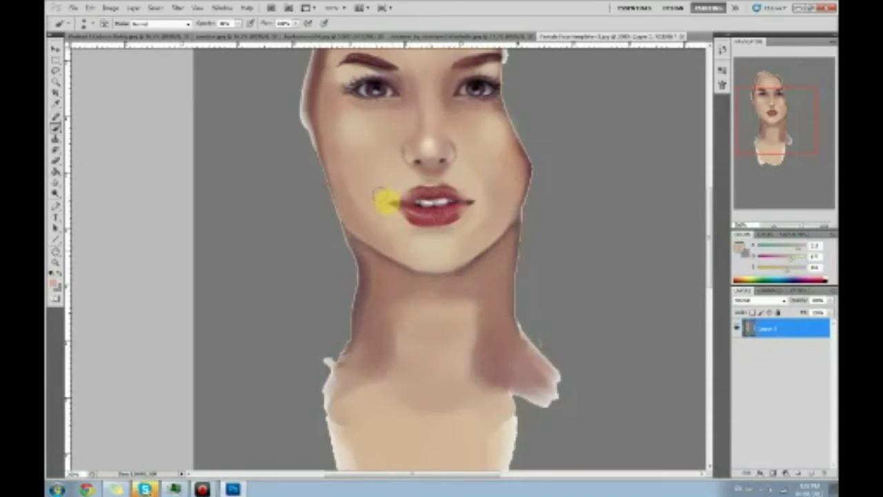
{"action": "left_click", "coordinate": [396, 201], "text": "alt"}
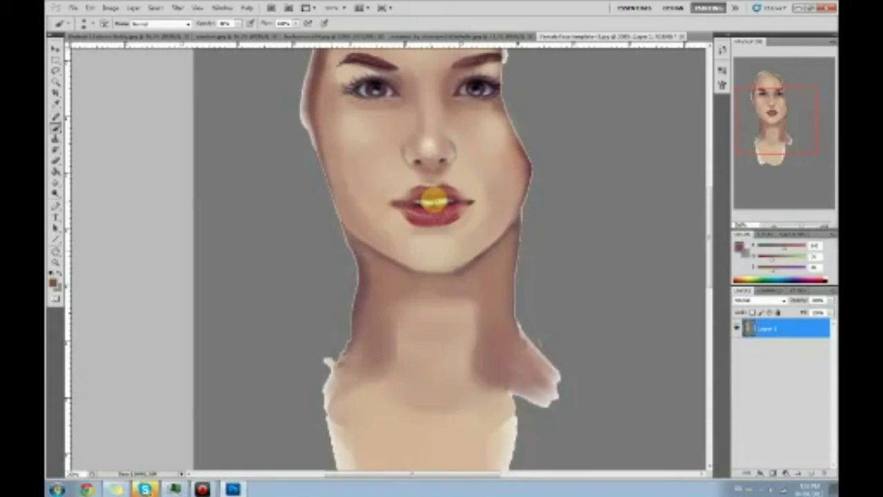
{"action": "left_click", "coordinate": [467, 200], "text": "alt"}
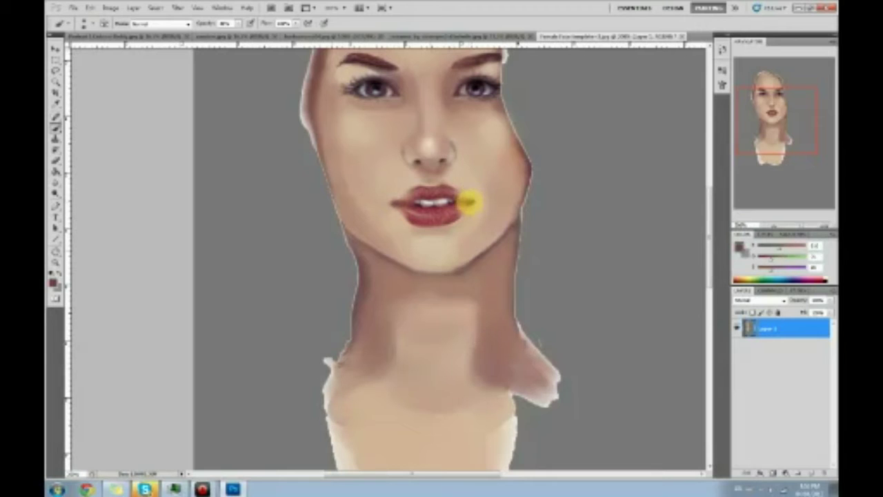
{"action": "left_click", "coordinate": [470, 211], "text": "alt"}
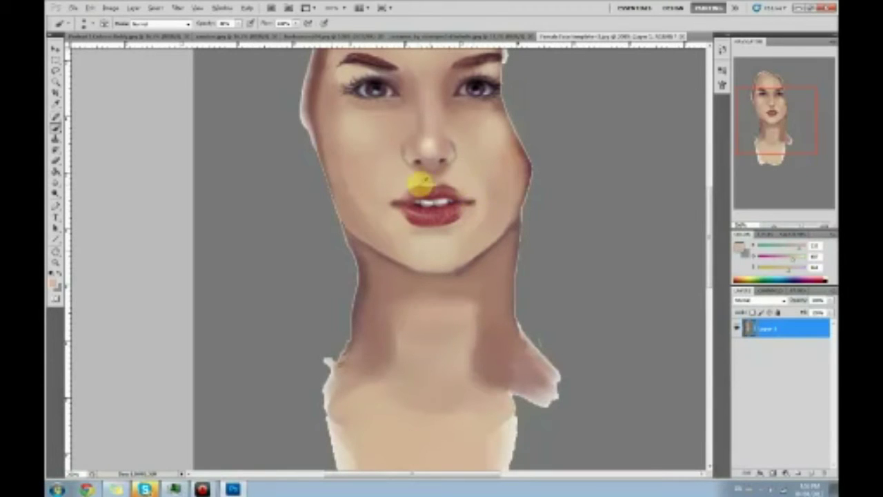
Step: Soften the peaks and centre dip of the upper lip with sampled lip and skin tones
{"action": "left_click", "coordinate": [422, 188], "text": "alt"}
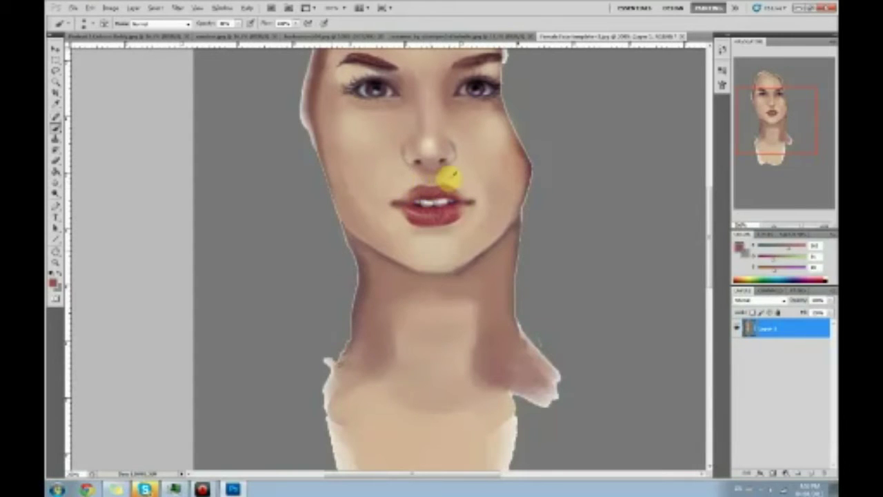
{"action": "left_click", "coordinate": [435, 182], "text": "alt"}
{"action": "left_click", "coordinate": [431, 180], "text": "alt"}
{"action": "left_click", "coordinate": [433, 178], "text": "alt"}
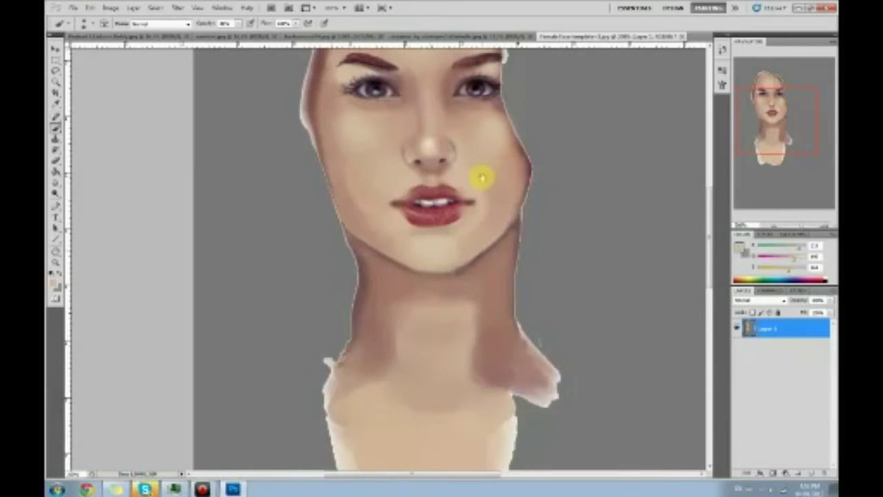
Step: Deepen the lash line and lower-lid shadow of the portrait's left-hand eye with dark and reddish-brown tones sampled around it
{"action": "left_click_drag", "start_coordinate": [479, 178], "coordinate": [472, 255]}
{"action": "left_click", "coordinate": [343, 159], "text": "alt"}
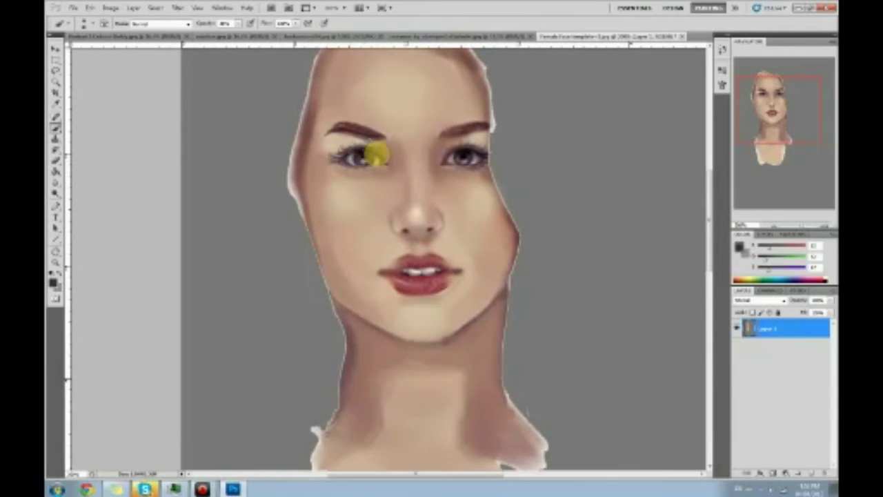
{"action": "left_click", "coordinate": [363, 153], "text": "alt"}
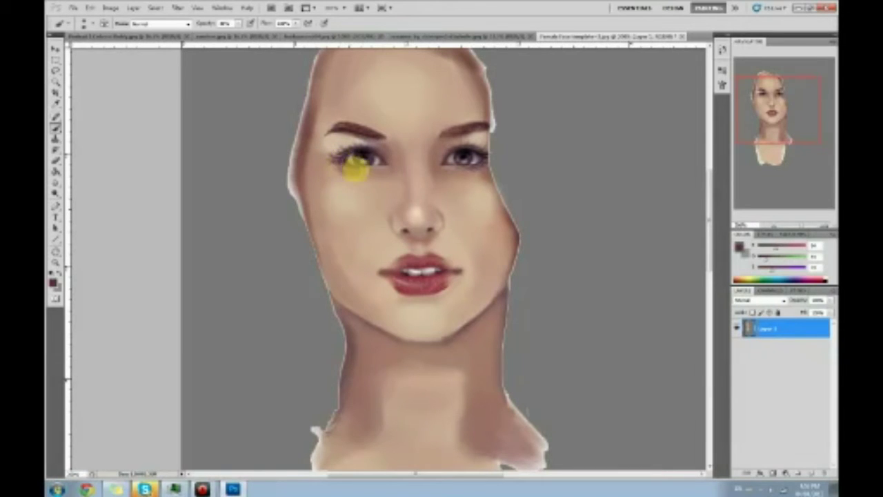
{"action": "left_click", "coordinate": [347, 165], "text": "alt"}
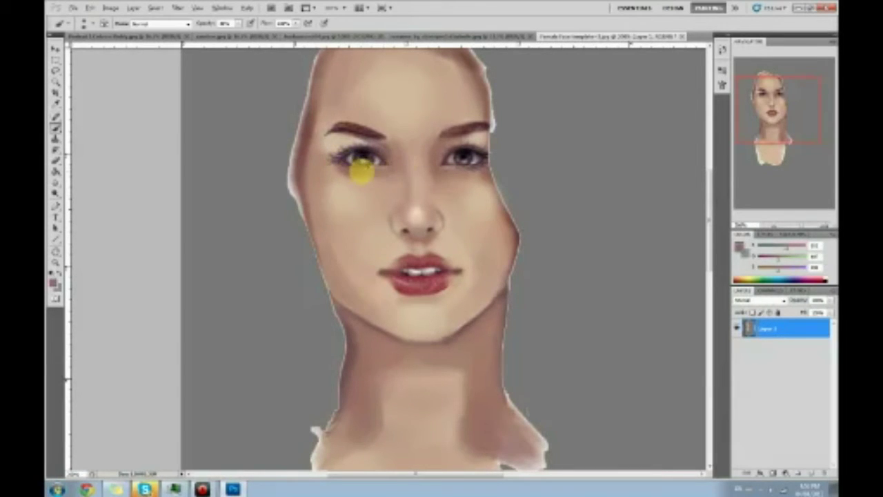
{"action": "left_click", "coordinate": [346, 166], "text": "alt"}
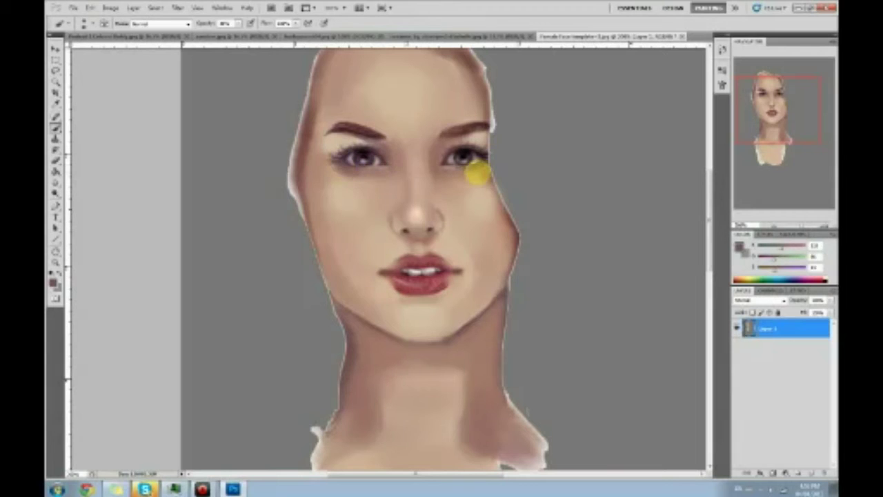
Step: Shade the lower lid of the portrait's right-hand eye and blend the skin beneath it with sampled tones
{"action": "left_click", "coordinate": [474, 161], "text": "alt"}
{"action": "left_click", "coordinate": [478, 169], "text": "alt"}
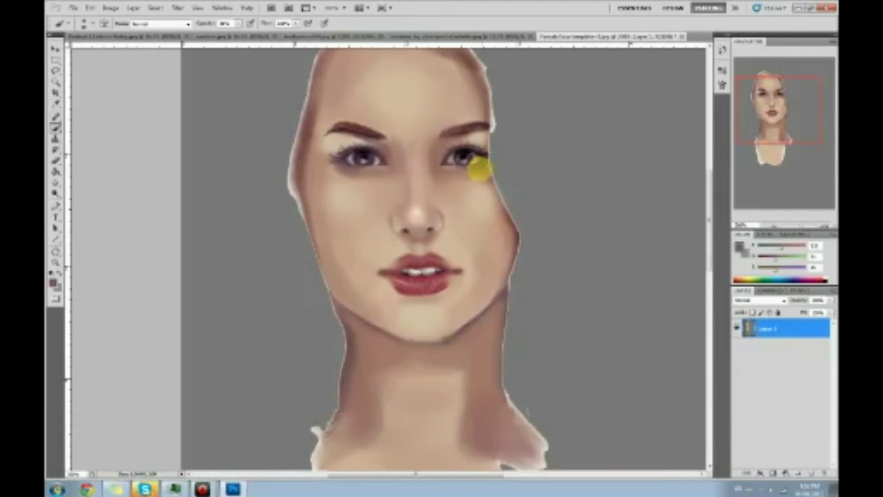
{"action": "left_click", "coordinate": [470, 185], "text": "alt"}
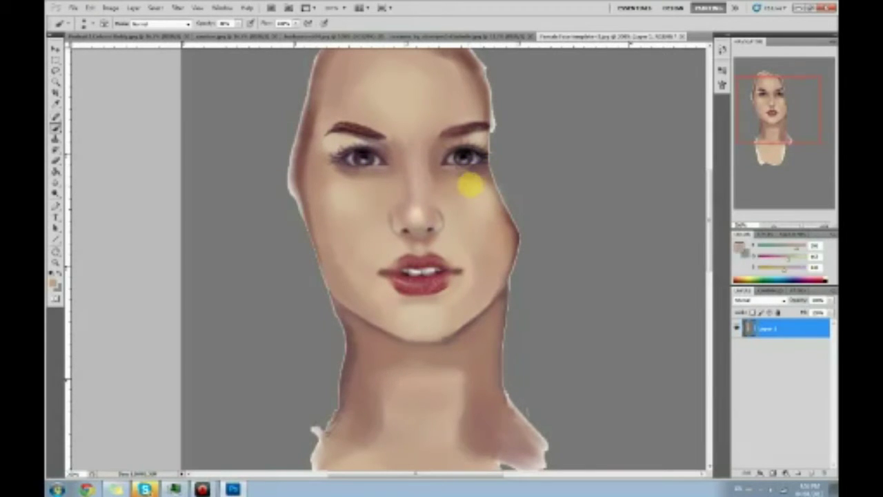
{"action": "left_click", "coordinate": [453, 179], "text": "alt"}
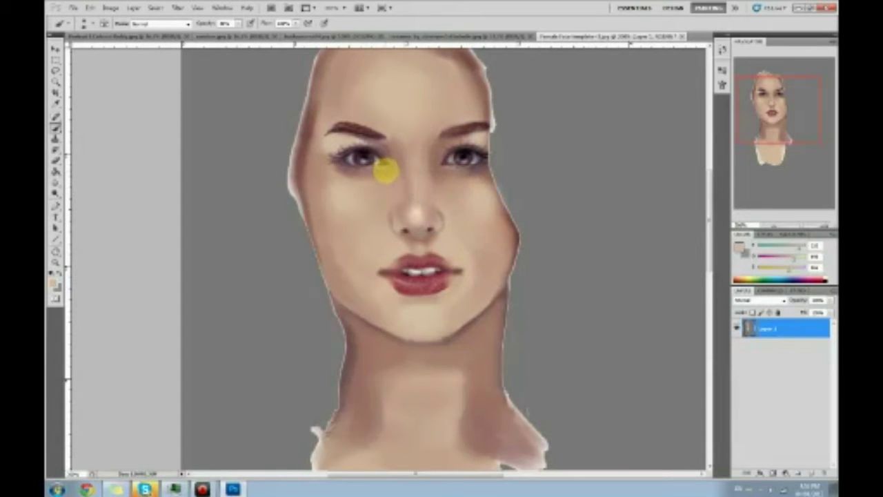
Step: Blend the inner corners of both eyes and the skin just below them using sampled skin tones
{"action": "left_click", "coordinate": [376, 170], "text": "alt"}
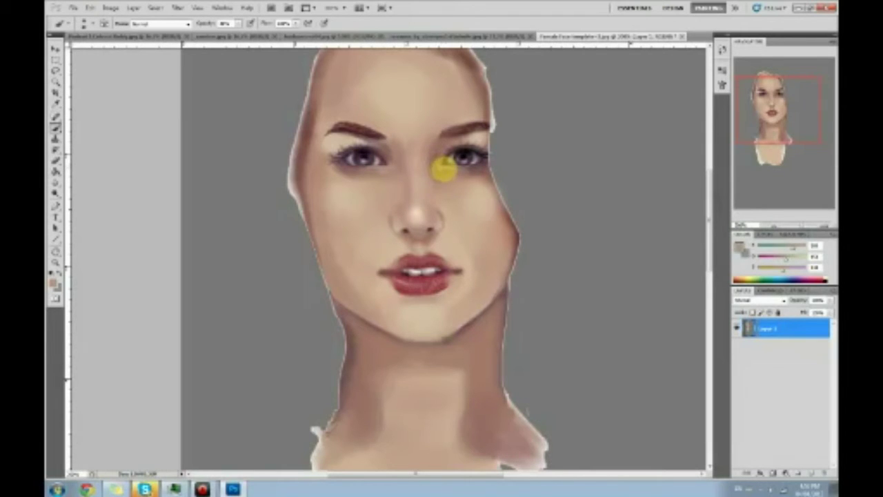
{"action": "left_click", "coordinate": [486, 193], "text": "alt"}
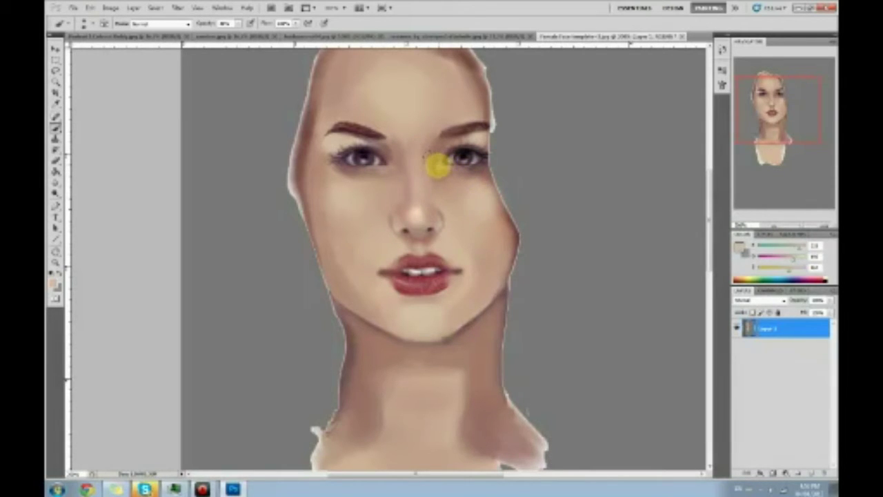
{"action": "left_click", "coordinate": [381, 168], "text": "alt"}
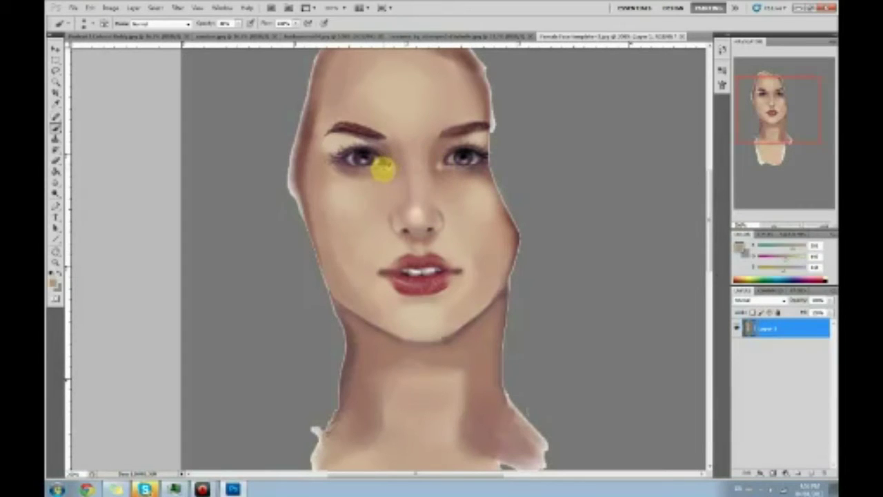
{"action": "left_click", "coordinate": [389, 180], "text": "alt"}
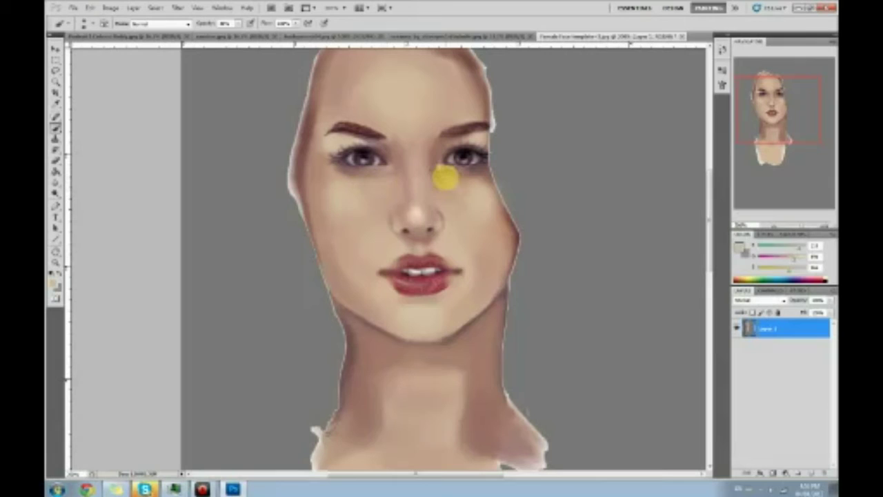
{"action": "left_click", "coordinate": [449, 181], "text": "alt"}
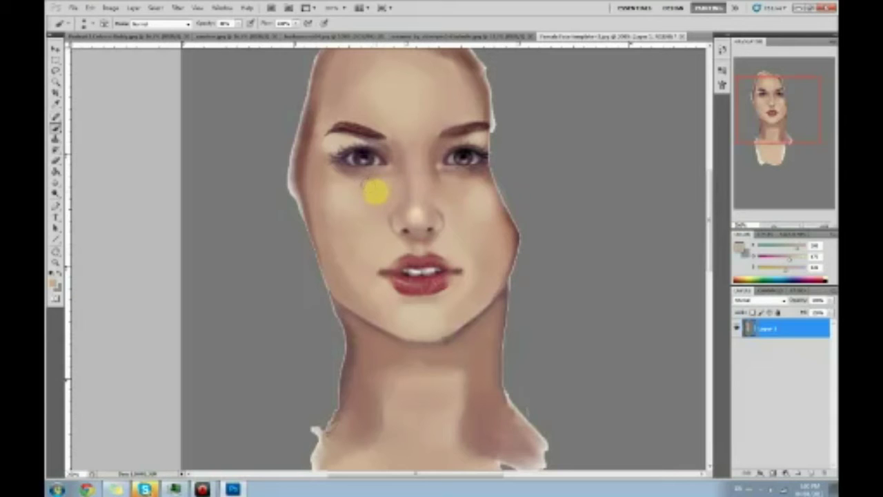
Step: Refine the portrait's left-hand eyebrow from inner end to tail and blend the temple beside it with sampled brow and skin tones
{"action": "key", "text": "ctrl+minus"}
{"action": "key", "text": "ctrl+minus"}
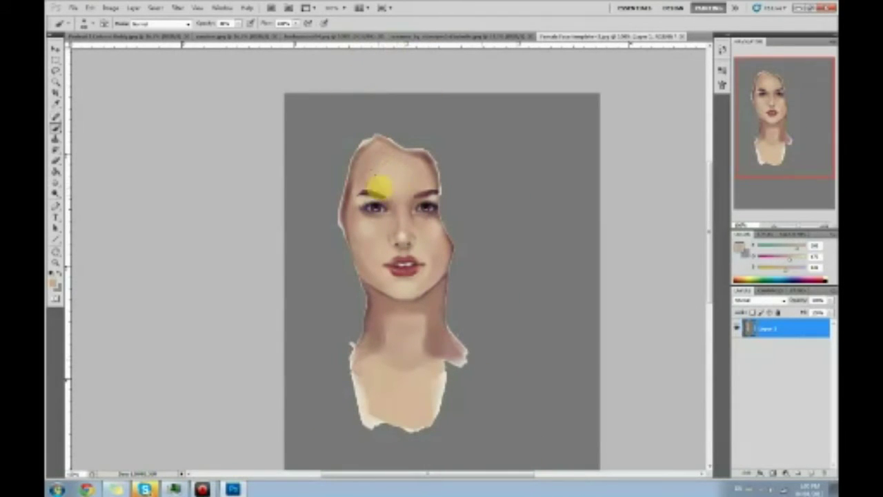
{"action": "left_click", "coordinate": [378, 198], "text": "alt"}
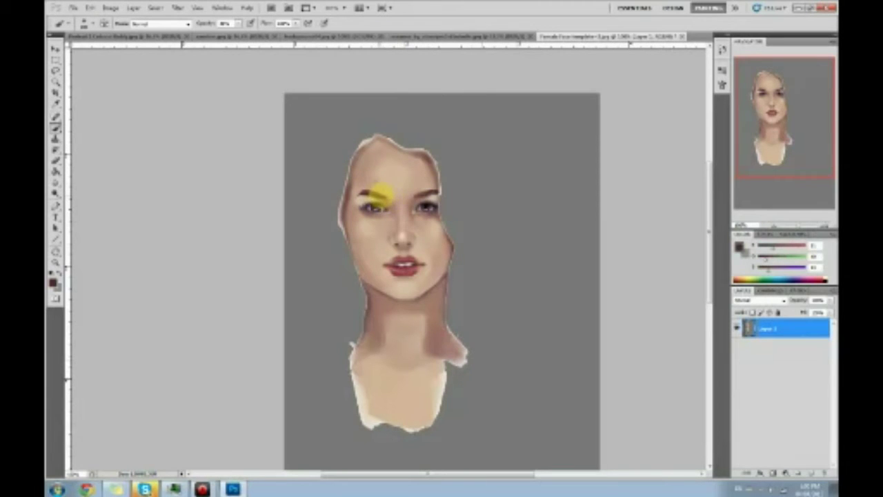
{"action": "left_click", "coordinate": [392, 196], "text": "alt"}
{"action": "left_click", "coordinate": [376, 196], "text": "alt"}
{"action": "left_click", "coordinate": [418, 196], "text": "alt"}
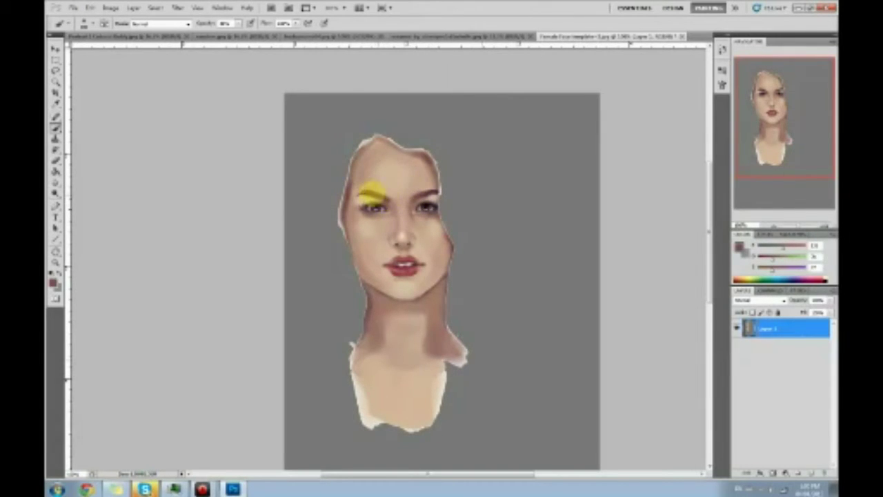
{"action": "left_click", "coordinate": [365, 193], "text": "alt"}
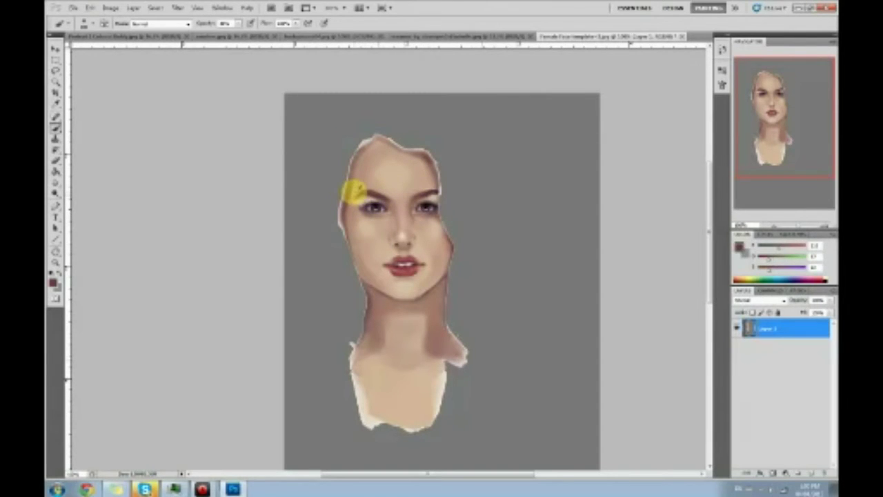
{"action": "left_click", "coordinate": [352, 195], "text": "alt"}
{"action": "left_click", "coordinate": [345, 198], "text": "alt"}
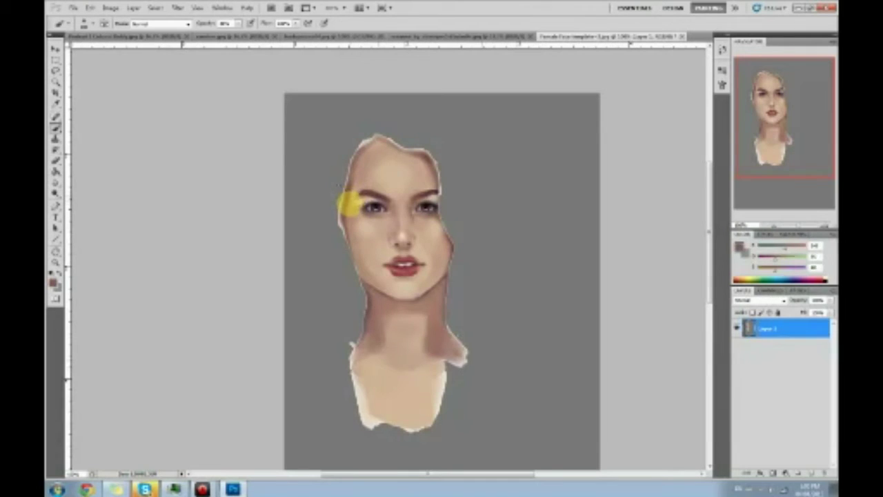
{"action": "left_click", "coordinate": [354, 191], "text": "alt"}
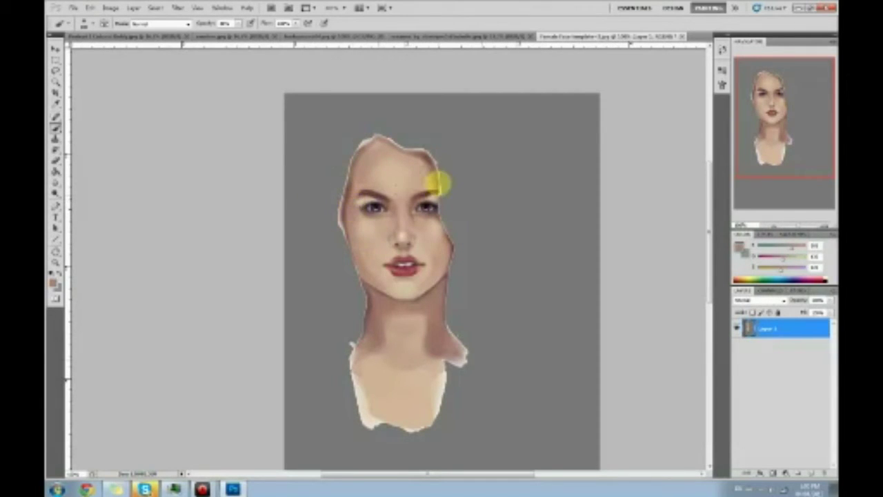
Step: Touch up the portrait's right-hand eyebrow and the area around both eyes with sampled dark and light skin tones
{"action": "left_click", "coordinate": [432, 192], "text": "alt"}
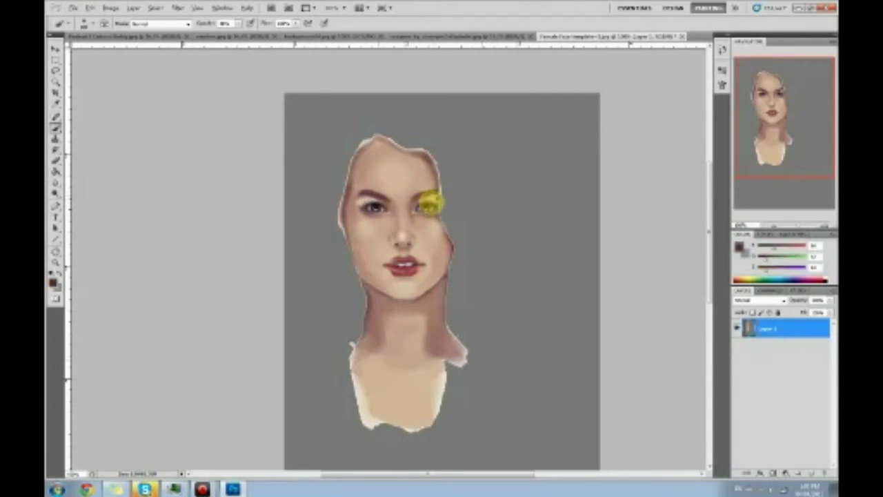
{"action": "left_click", "coordinate": [429, 205], "text": "alt"}
{"action": "left_click", "coordinate": [377, 207], "text": "alt"}
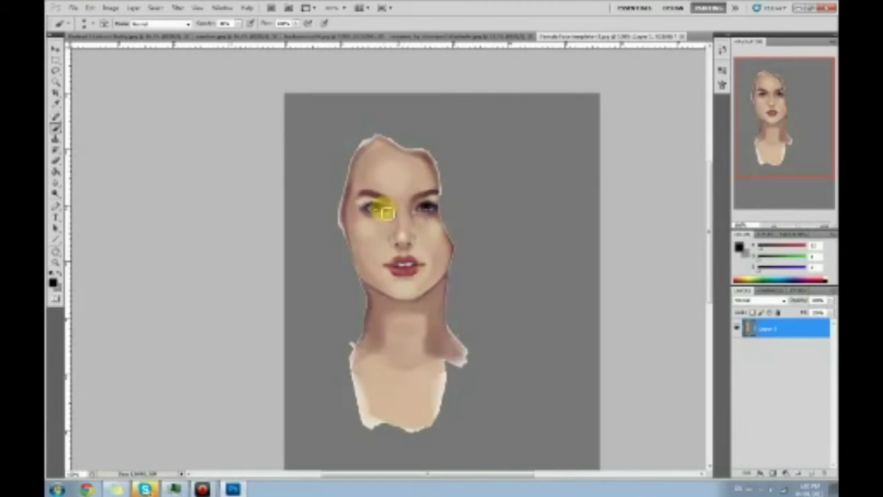
{"action": "left_click", "coordinate": [430, 223], "text": "alt"}
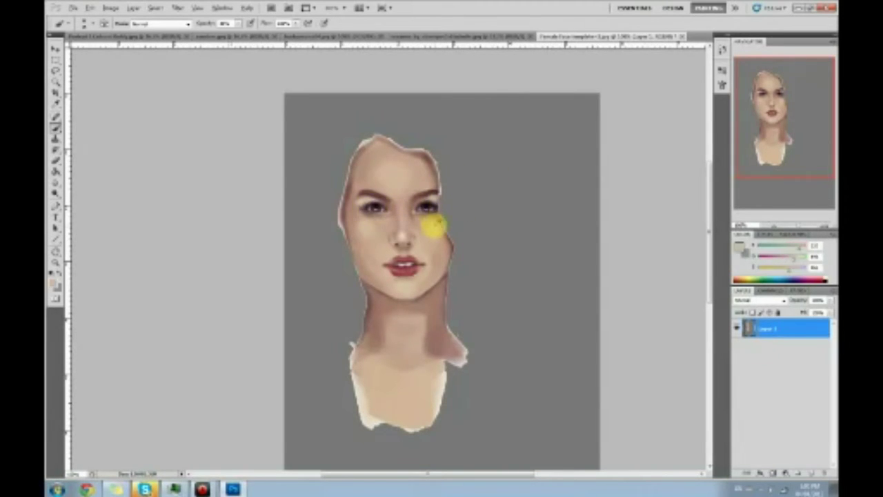
{"action": "left_click_drag", "start_coordinate": [430, 223], "coordinate": [424, 207]}
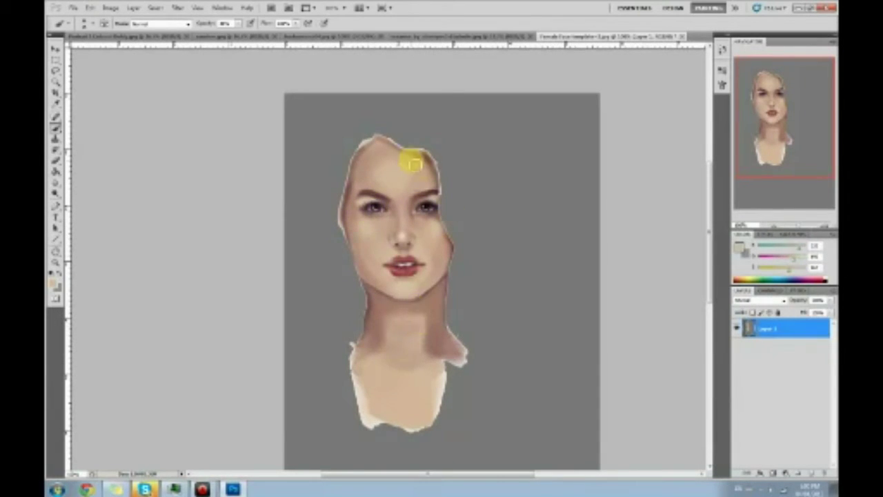
{"action": "left_click", "coordinate": [413, 202], "text": "alt"}
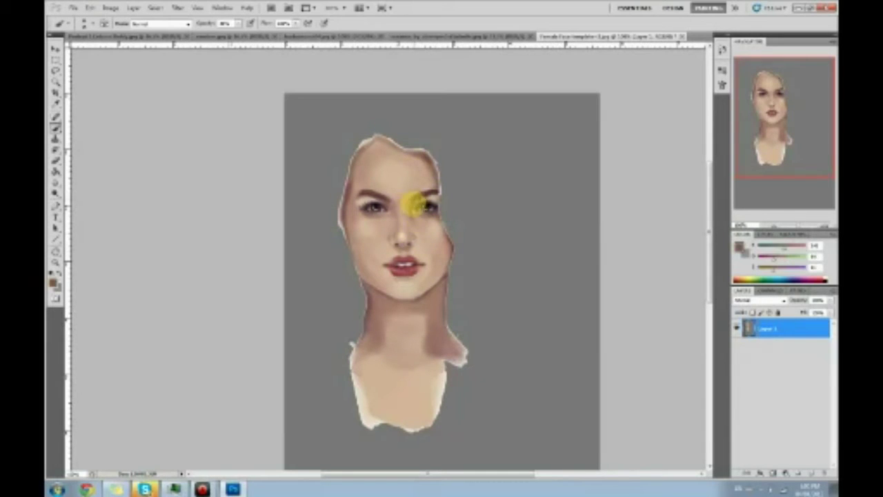
Step: Soften the contour of the portrait's right-hand nostril wing with skin tones sampled around it
{"action": "key", "text": "z"}
{"action": "left_click_drag", "start_coordinate": [310, 174], "coordinate": [487, 327]}
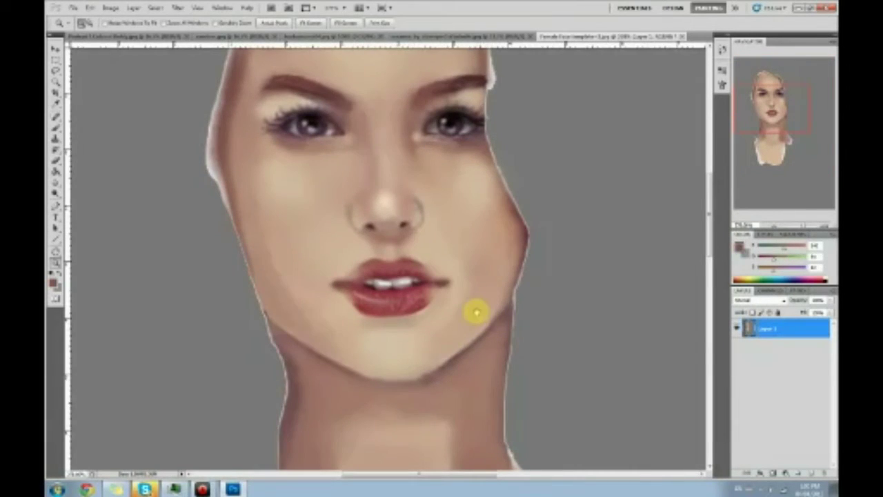
{"action": "key", "text": "b"}
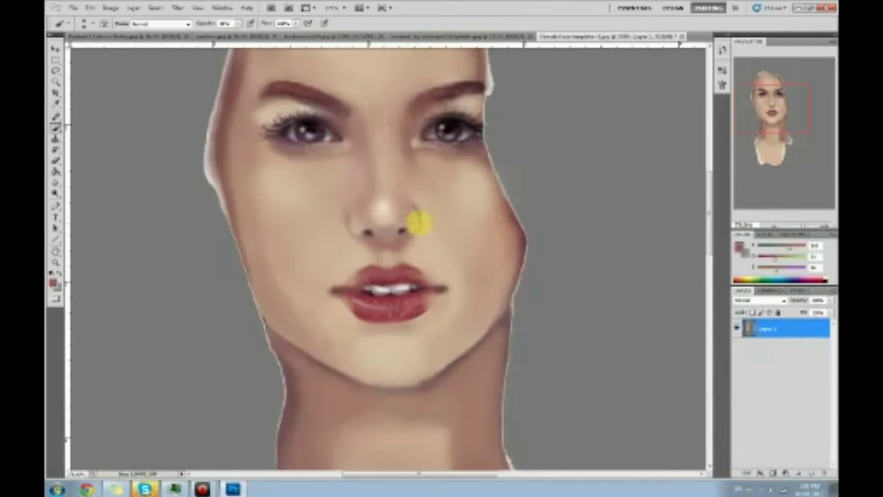
{"action": "left_click", "coordinate": [423, 219], "text": "alt"}
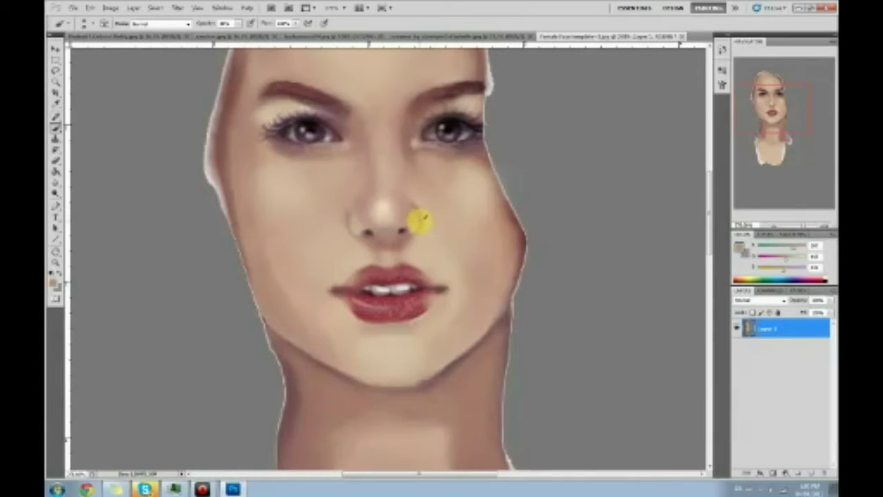
{"action": "left_click", "coordinate": [404, 238], "text": "alt"}
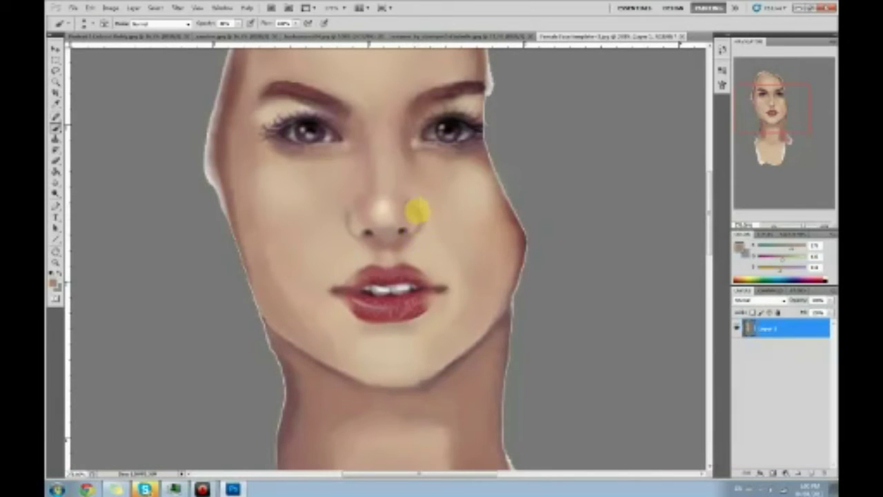
{"action": "left_click", "coordinate": [418, 212], "text": "alt"}
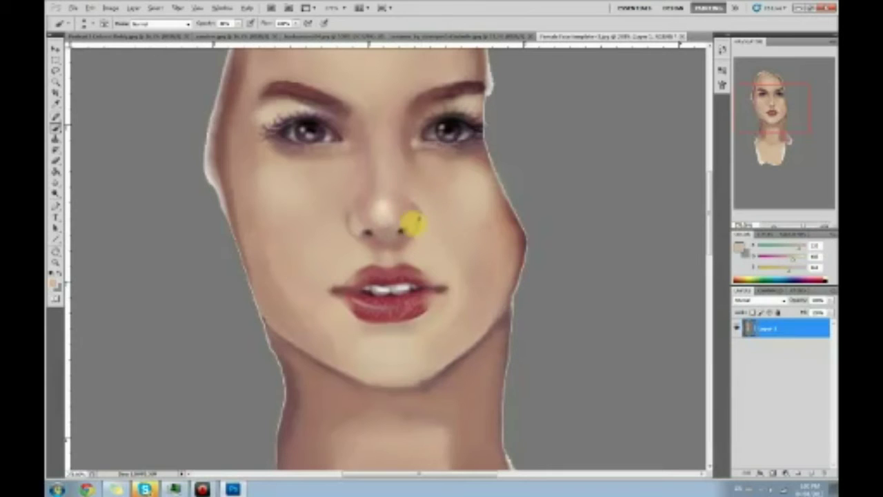
{"action": "left_click", "coordinate": [401, 239], "text": "alt"}
Step: Shade the underside and tip of the nose and blend the left-hand nostril wing into the cheek with sampled tones
{"action": "left_click", "coordinate": [394, 231], "text": "alt"}
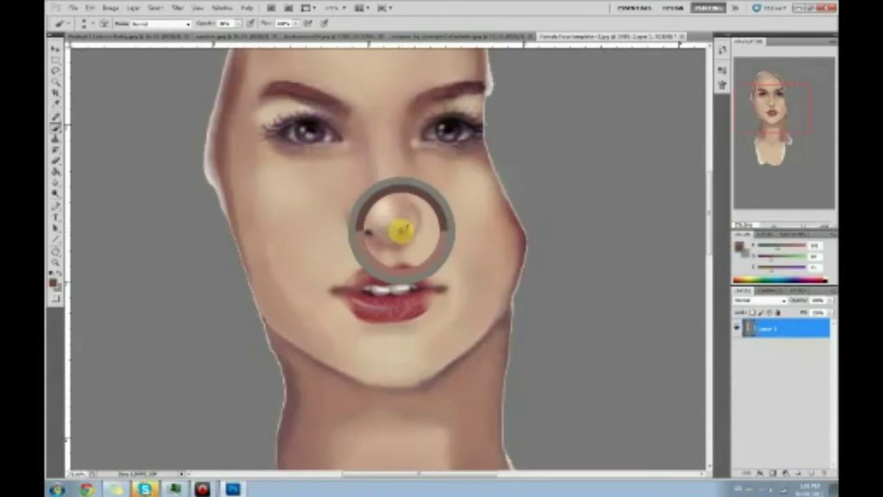
{"action": "left_click", "coordinate": [388, 231], "text": "alt"}
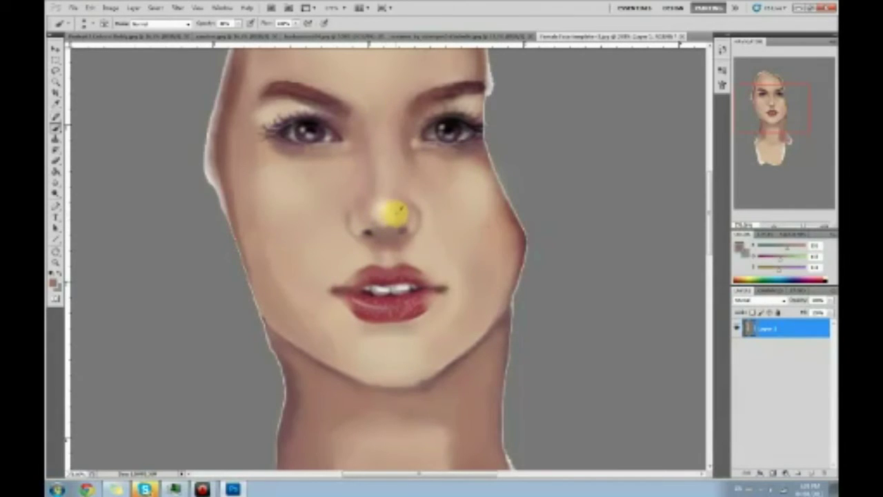
{"action": "left_click", "coordinate": [395, 214], "text": "alt"}
{"action": "left_click", "coordinate": [386, 234], "text": "alt"}
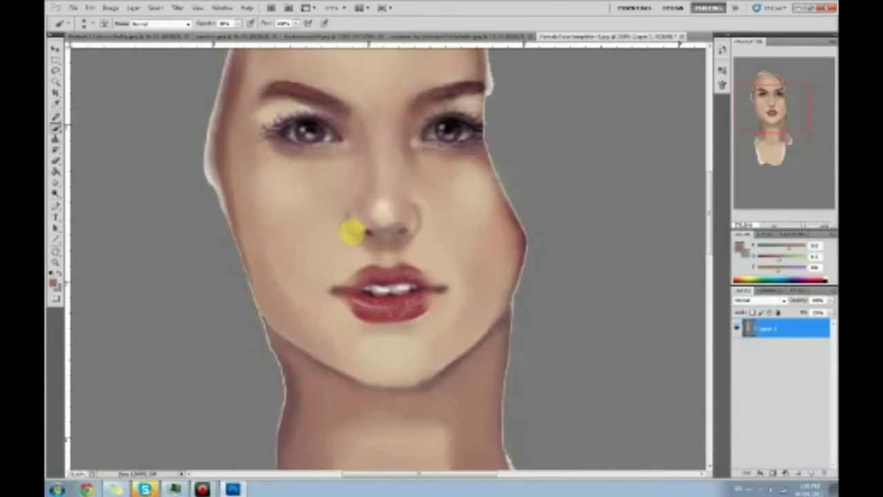
{"action": "left_click", "coordinate": [347, 234], "text": "alt"}
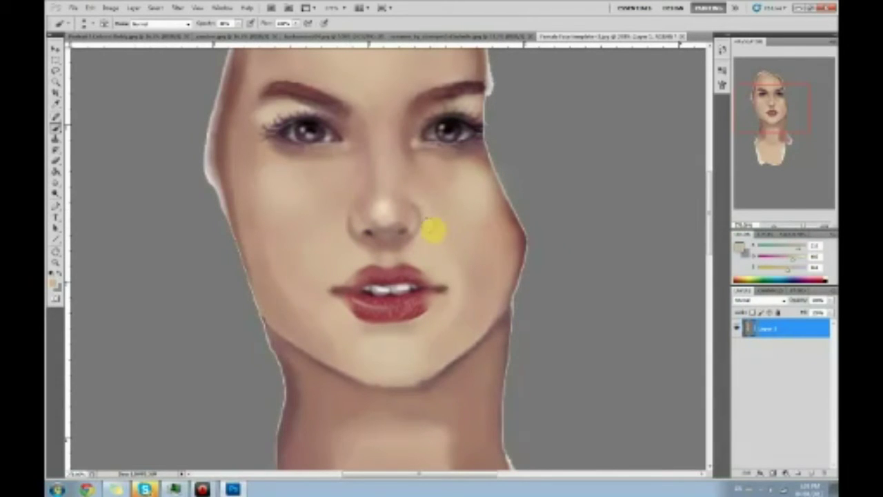
Step: Smooth the lower cheeks and the skin around the mouth with sampled skin tones
{"action": "key", "text": "ctrl+minus"}
{"action": "key", "text": "ctrl+minus"}
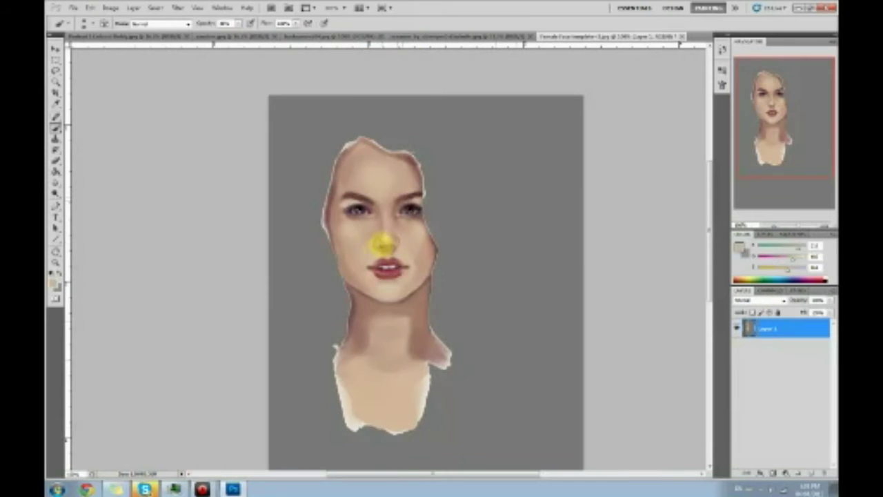
{"action": "left_click", "coordinate": [341, 244], "text": "alt"}
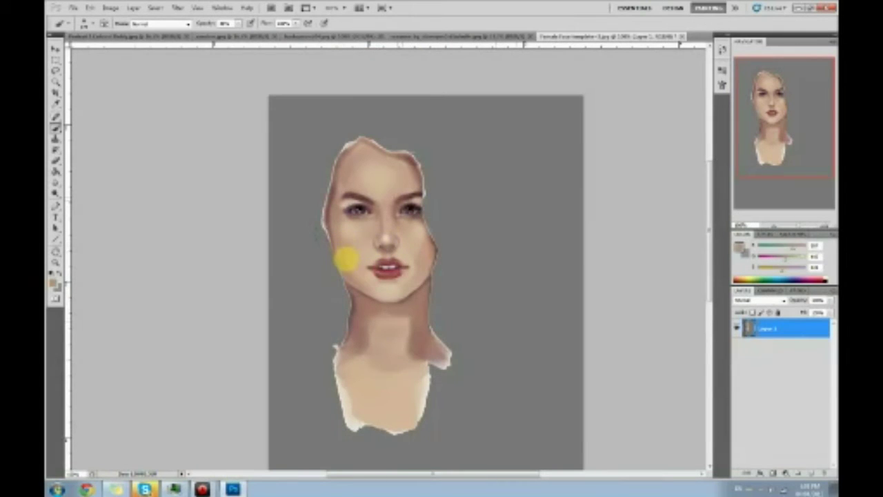
{"action": "left_click", "coordinate": [417, 266], "text": "alt"}
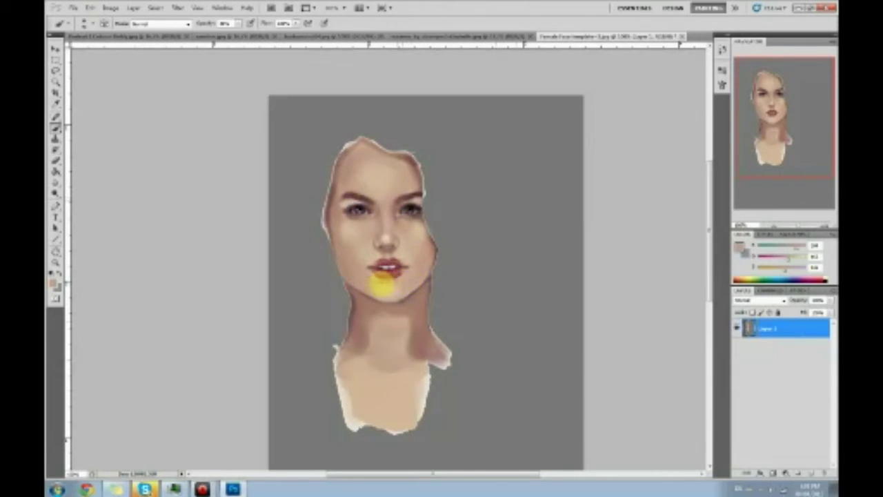
Step: Shade both outer cheeks and the jawline with a larger brush in sampled reddish-brown tones, blending them into the skin
{"action": "left_click", "coordinate": [398, 198], "text": "alt"}
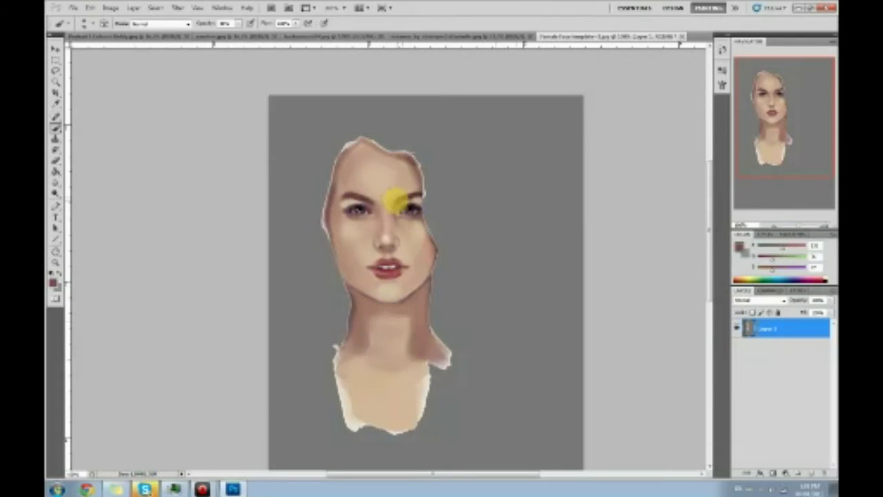
{"action": "key", "text": "]"}
{"action": "left_click_drag", "start_coordinate": [433, 244], "coordinate": [408, 296]}
{"action": "left_click_drag", "start_coordinate": [323, 235], "coordinate": [350, 283]}
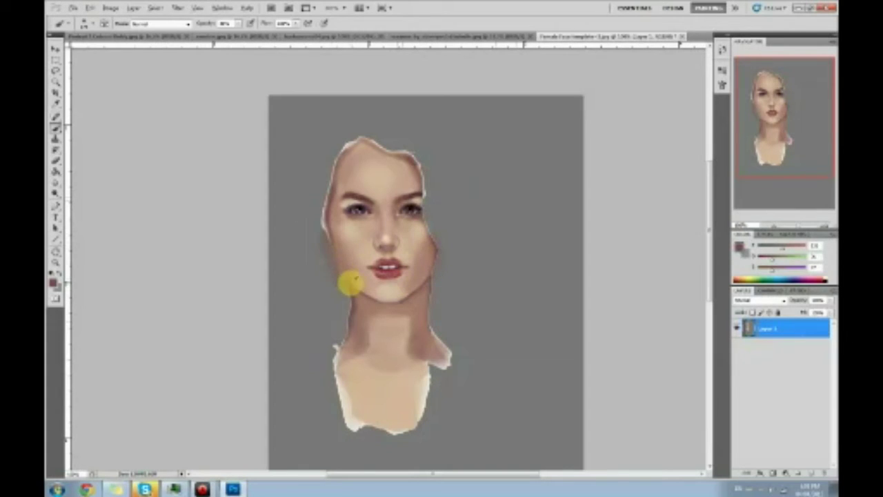
{"action": "left_click", "coordinate": [348, 279], "text": "alt"}
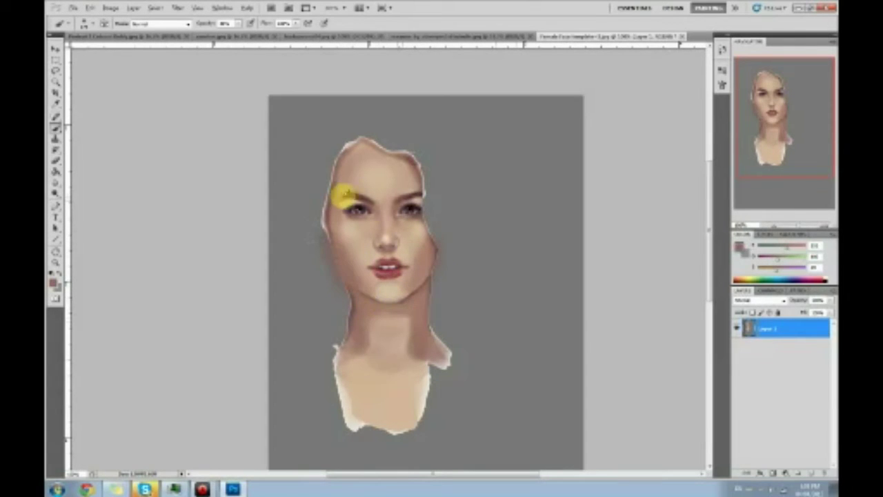
{"action": "left_click", "coordinate": [348, 250], "text": "alt"}
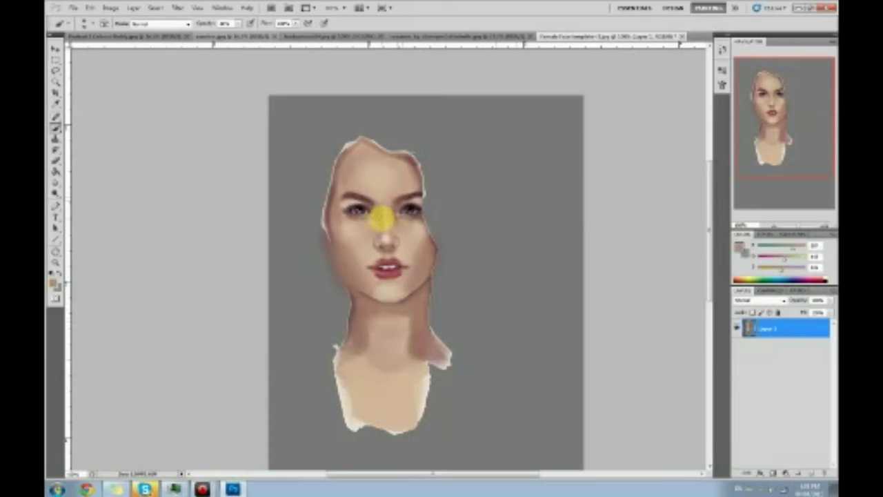
Step: Sketch an arched sample eyebrow on the gray background beside the face in near-black sampled from the eye, raising brush opacity to 100%
{"action": "left_click", "coordinate": [409, 208], "text": "alt"}
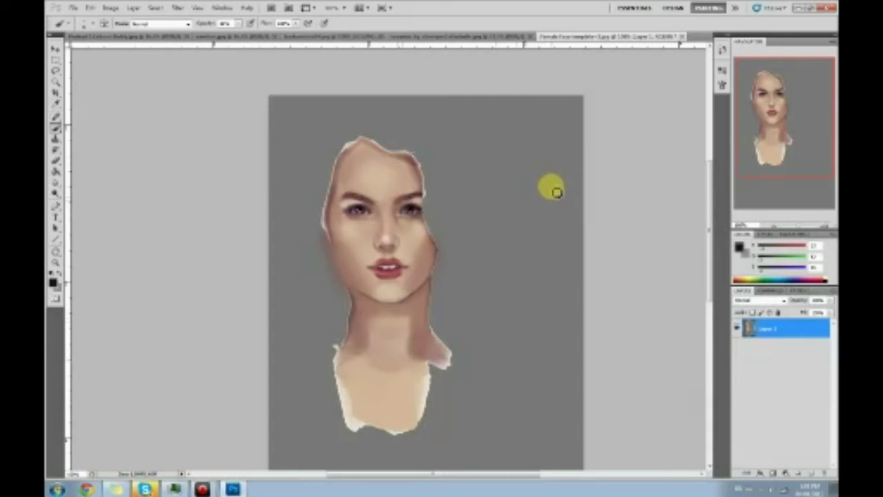
{"action": "mouse_move", "coordinate": [475, 191]}
{"action": "left_mouse_down"}
{"action": "mouse_move", "coordinate": [549, 190]}
{"action": "mouse_move", "coordinate": [474, 200]}
{"action": "mouse_move", "coordinate": [542, 184]}
{"action": "mouse_move", "coordinate": [476, 189]}
{"action": "left_mouse_up"}
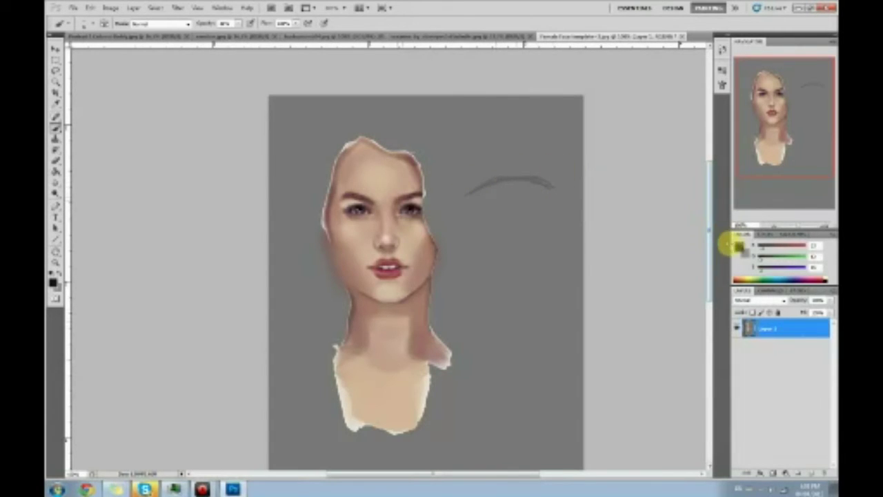
{"action": "left_click", "coordinate": [239, 23]}
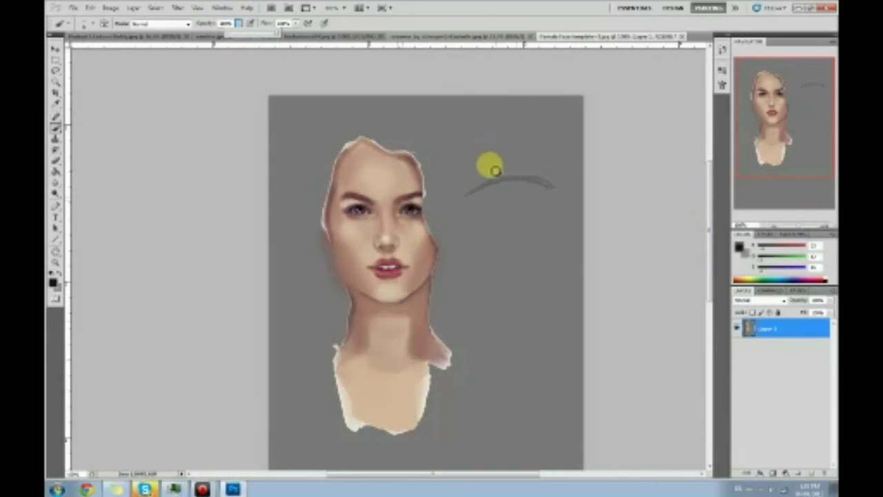
{"action": "mouse_move", "coordinate": [464, 195]}
{"action": "left_mouse_down"}
{"action": "mouse_move", "coordinate": [516, 183]}
{"action": "mouse_move", "coordinate": [552, 182]}
{"action": "left_mouse_up"}
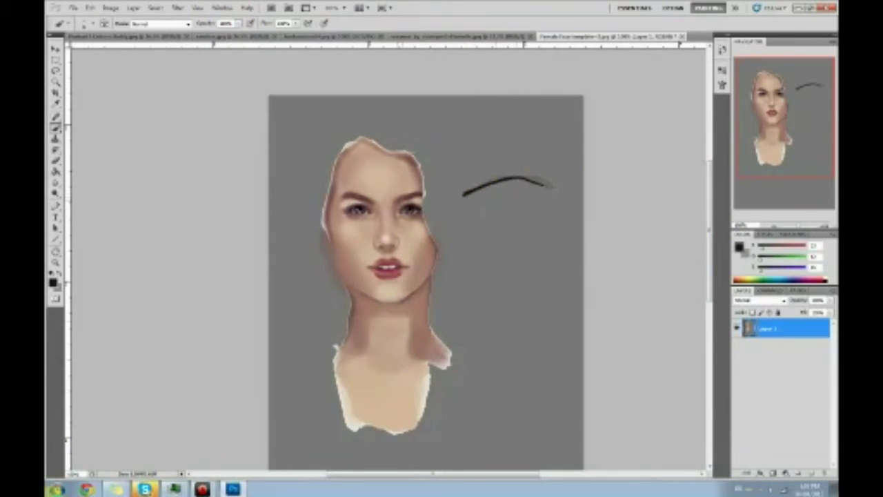
Step: Switch to Chrome and search Google for "scouse brows"
{"action": "left_click", "coordinate": [57, 489]}
{"action": "left_click", "coordinate": [89, 489]}
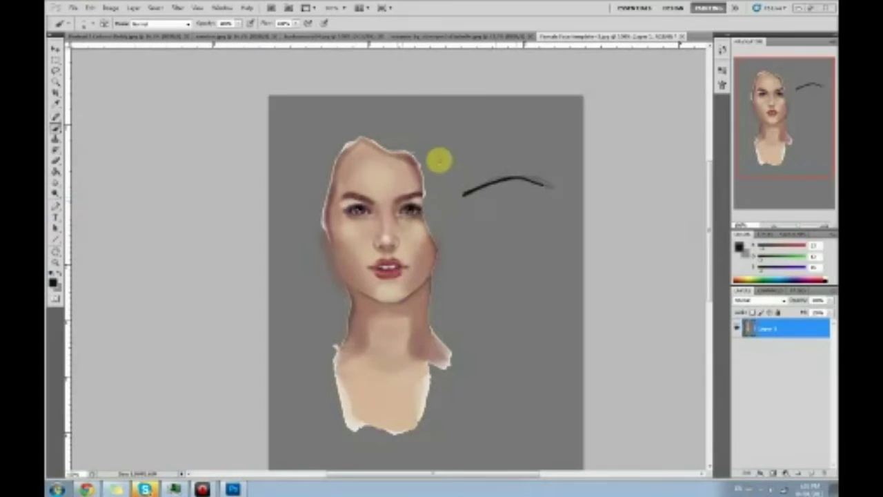
{"action": "left_click_drag", "start_coordinate": [838, 75], "coordinate": [463, 82]}
{"action": "left_click", "coordinate": [268, 98]}
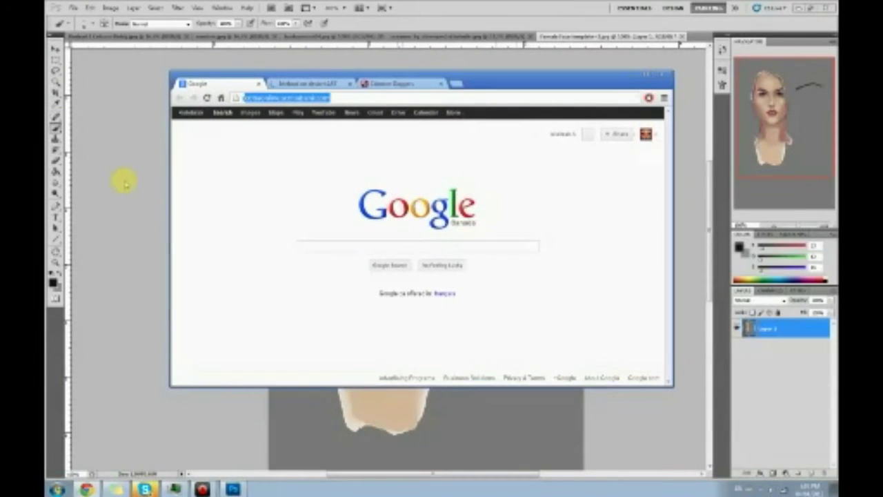
{"action": "type", "text": "google brows"}
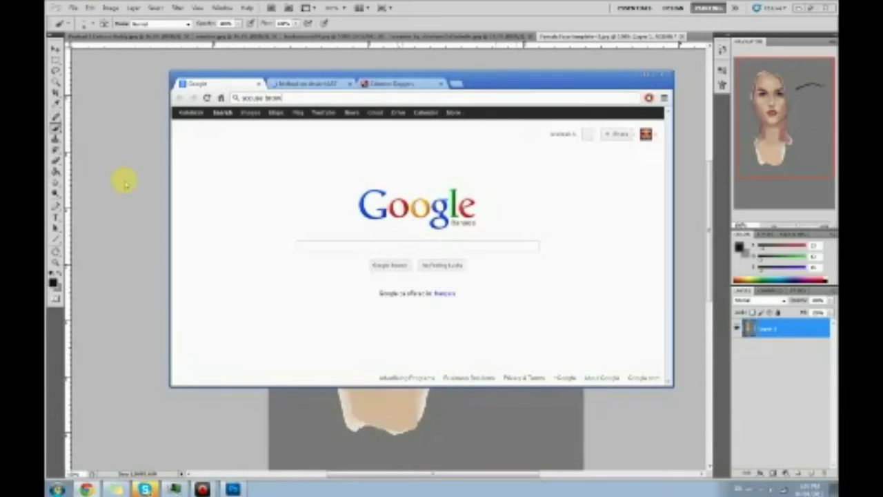
{"action": "type", "text": "use brows"}
{"action": "key", "text": "Return"}
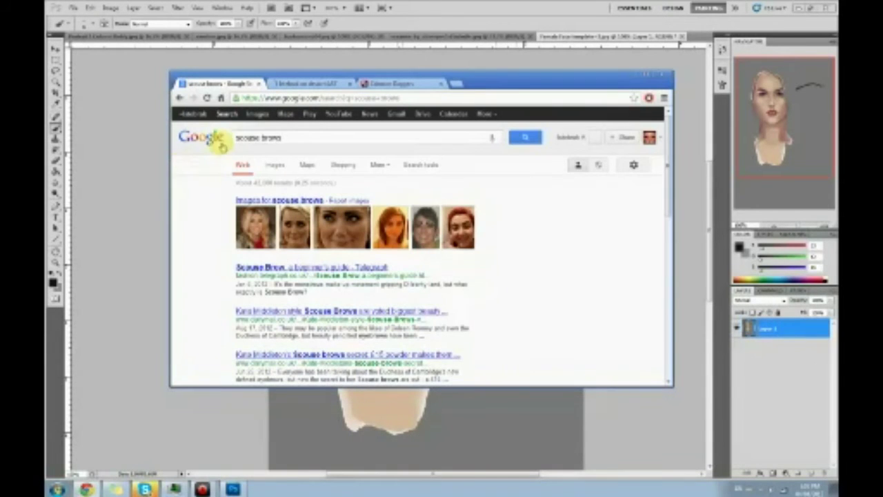
Step: Show the image results for "scouse brows" and preview three first-row portraits to examine their eyebrow shapes
{"action": "left_click", "coordinate": [257, 113]}
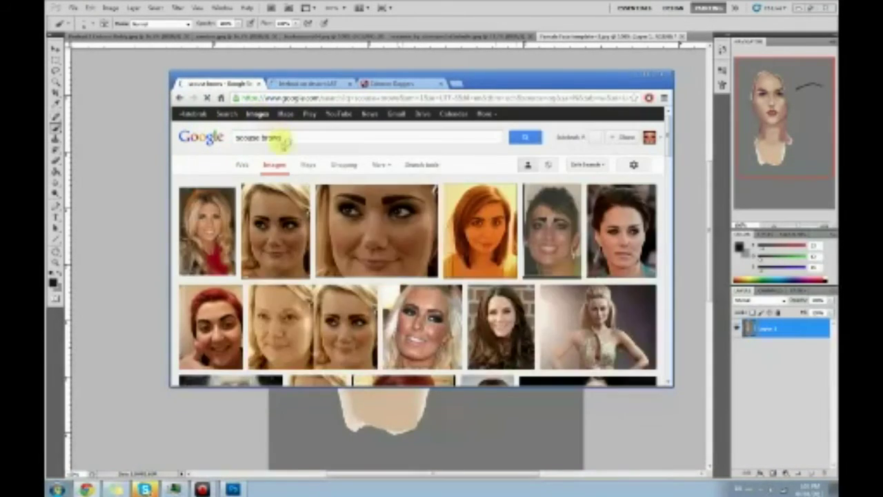
{"action": "left_click", "coordinate": [273, 232]}
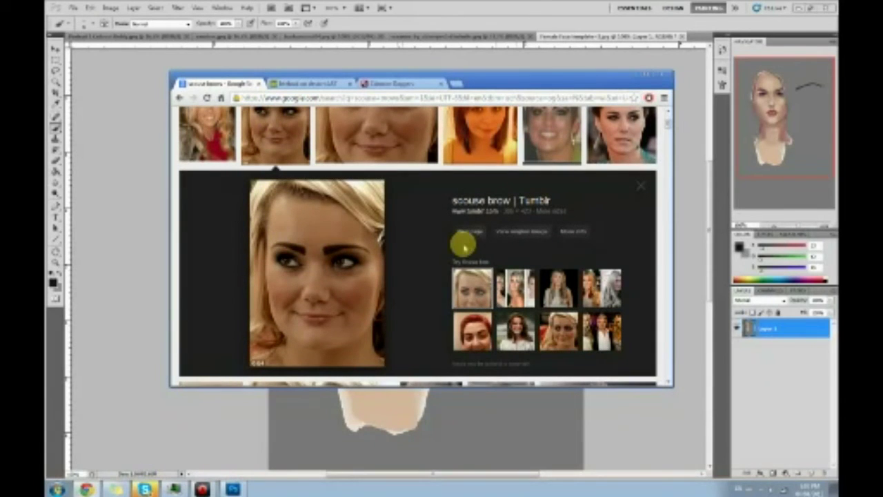
{"action": "left_click", "coordinate": [209, 155]}
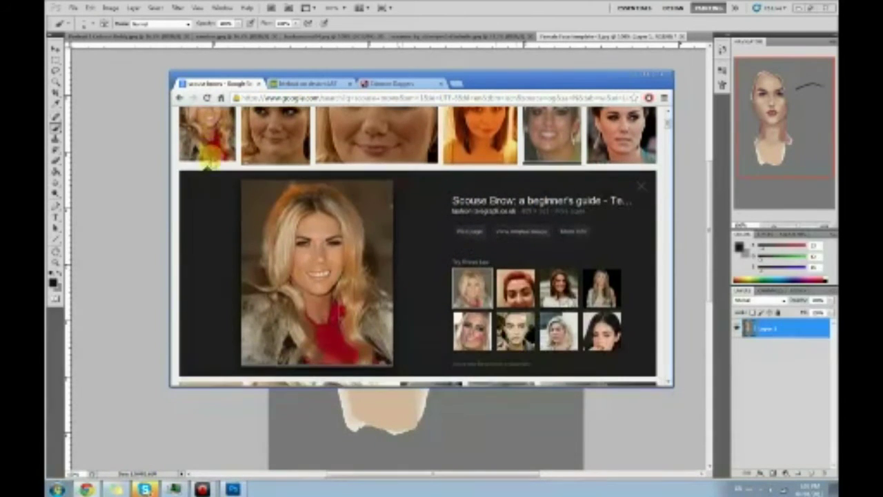
{"action": "left_click", "coordinate": [636, 188]}
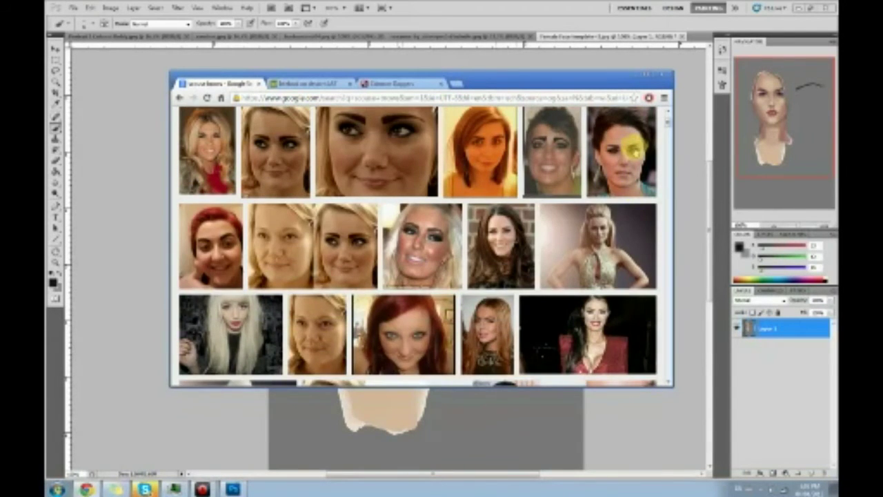
{"action": "left_click", "coordinate": [632, 146]}
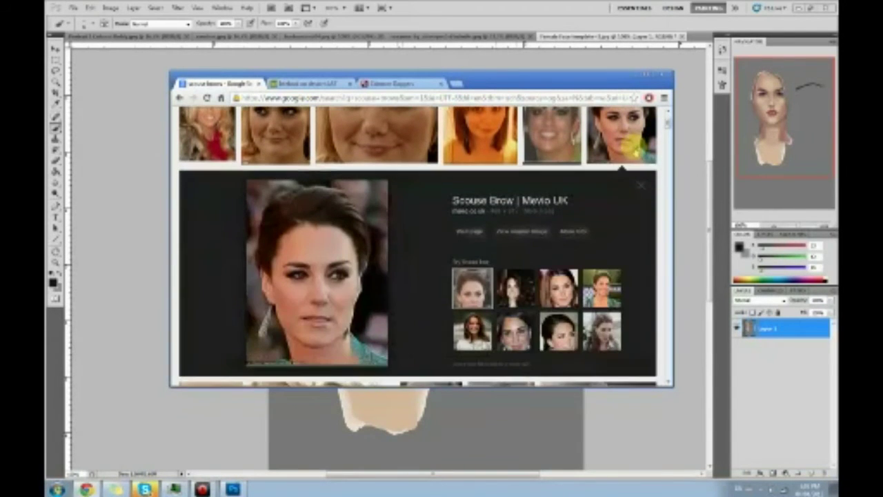
{"action": "left_click", "coordinate": [633, 187]}
Step: Compare brow styles in the before-and-after pair, the long-haired brunette in red and the close-up portrait with thin arched brows
{"action": "scroll", "coordinate": [658, 233], "scroll_direction": "down", "scroll_amount": 1}
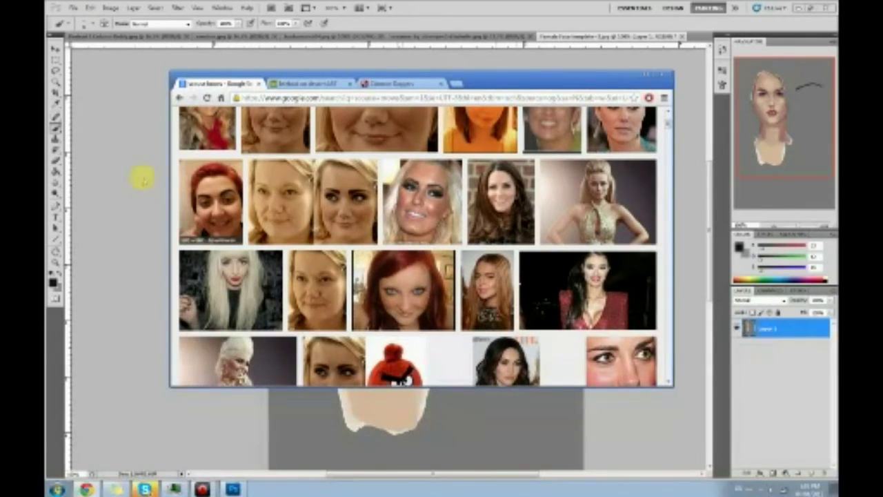
{"action": "left_click", "coordinate": [313, 200]}
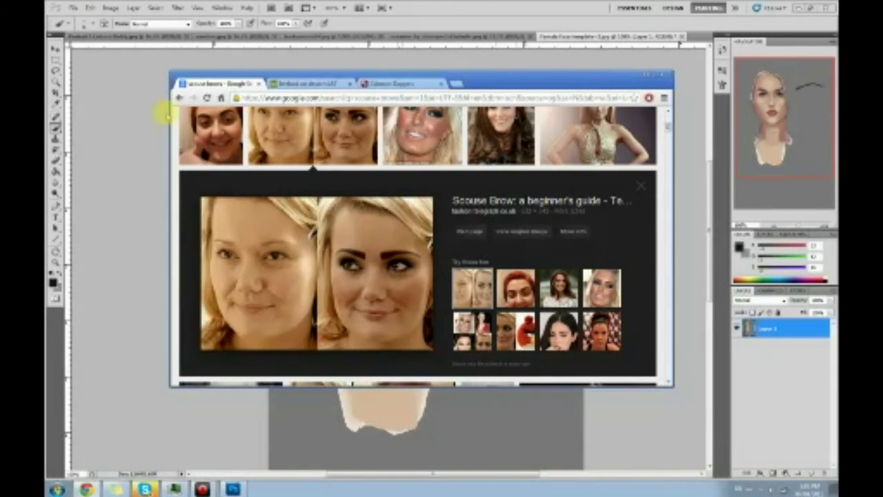
{"action": "left_click", "coordinate": [641, 185]}
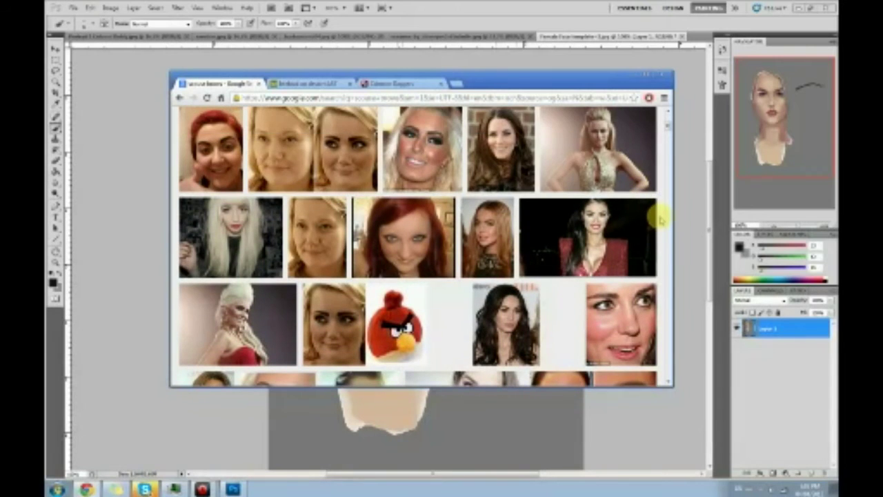
{"action": "scroll", "coordinate": [662, 211], "scroll_direction": "down", "scroll_amount": 2}
{"action": "left_click", "coordinate": [506, 223]}
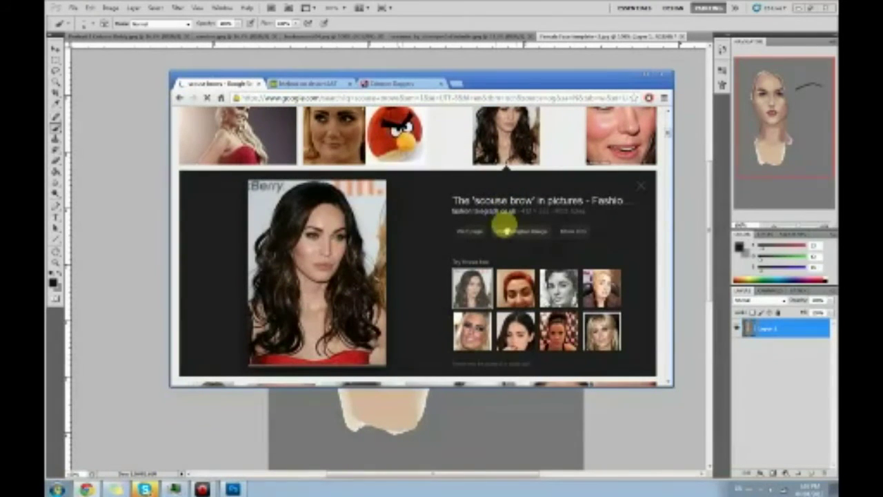
{"action": "left_click", "coordinate": [641, 185]}
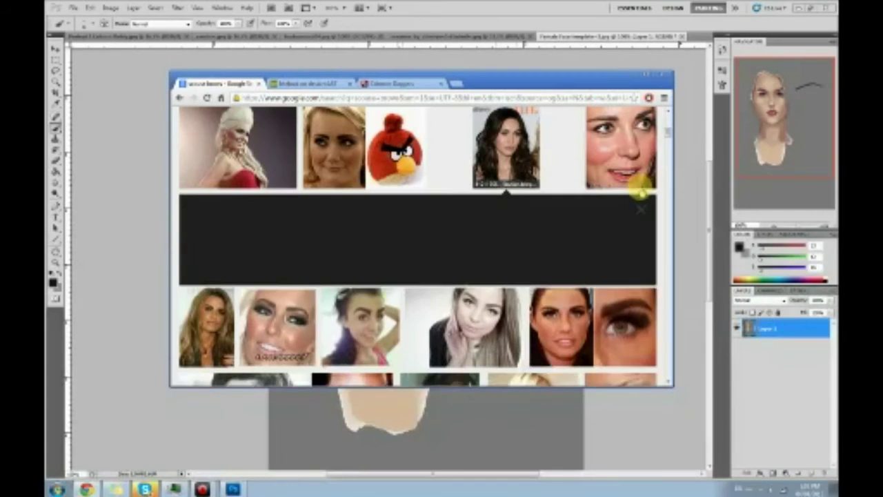
{"action": "scroll", "coordinate": [627, 213], "scroll_direction": "down", "scroll_amount": 2}
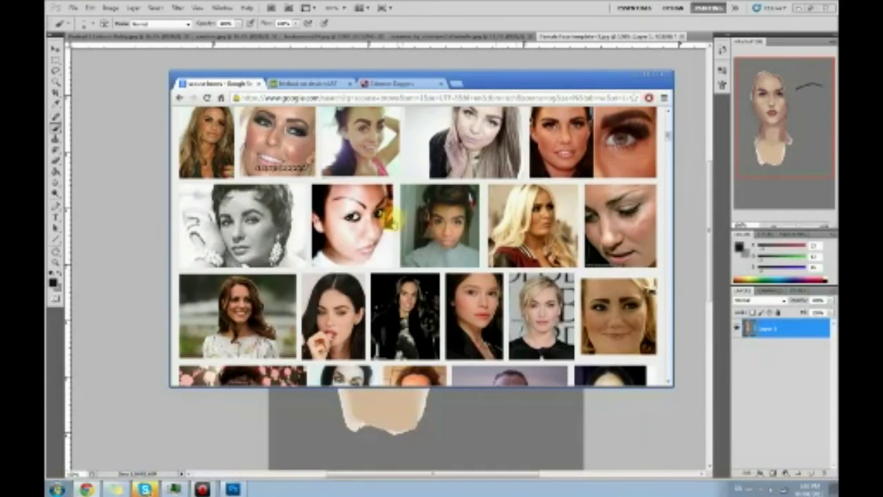
{"action": "left_click", "coordinate": [387, 218]}
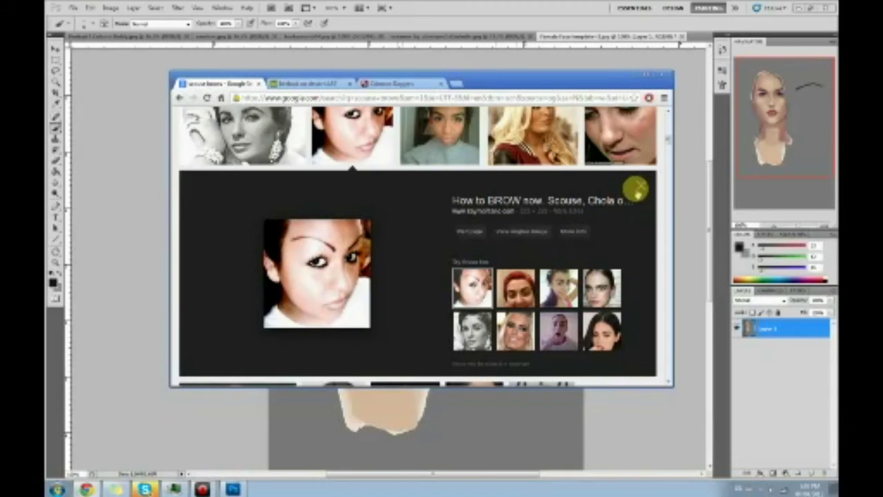
{"action": "left_click", "coordinate": [635, 186]}
Step: Browse further brow photos, examine the brows of the model in the white veil, and return to the portrait in Photoshop
{"action": "scroll", "coordinate": [666, 240], "scroll_direction": "down", "scroll_amount": 3}
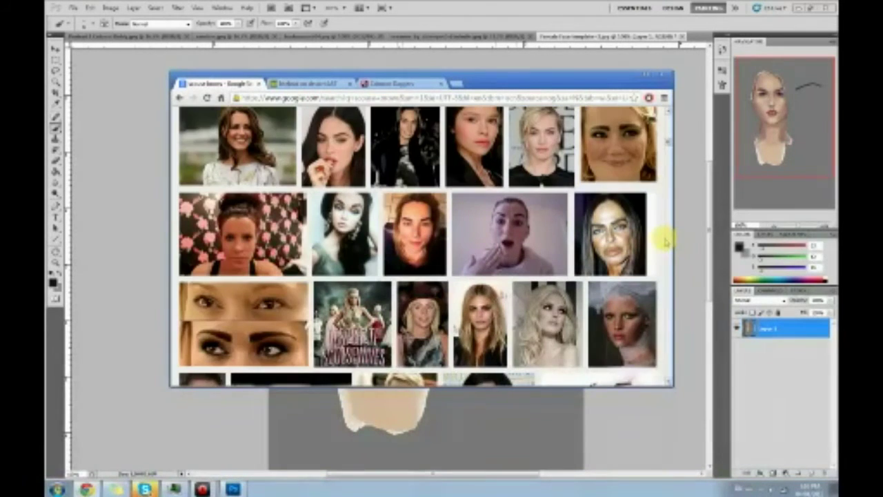
{"action": "scroll", "coordinate": [666, 240], "scroll_direction": "down", "scroll_amount": 1}
{"action": "scroll", "coordinate": [666, 240], "scroll_direction": "down", "scroll_amount": 1}
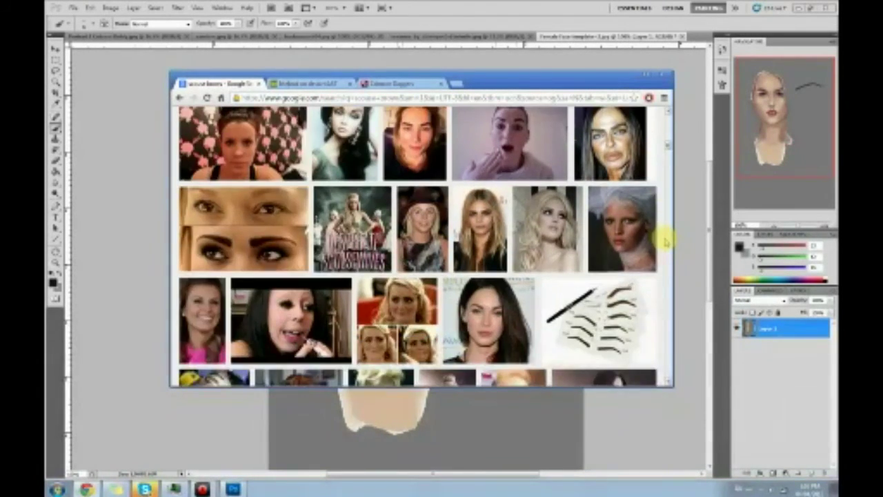
{"action": "scroll", "coordinate": [666, 240], "scroll_direction": "down", "scroll_amount": 1}
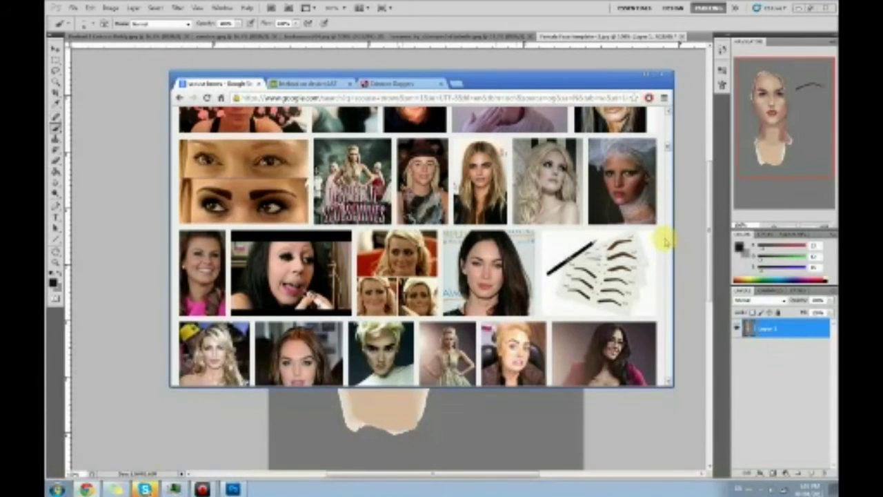
{"action": "left_click", "coordinate": [635, 176]}
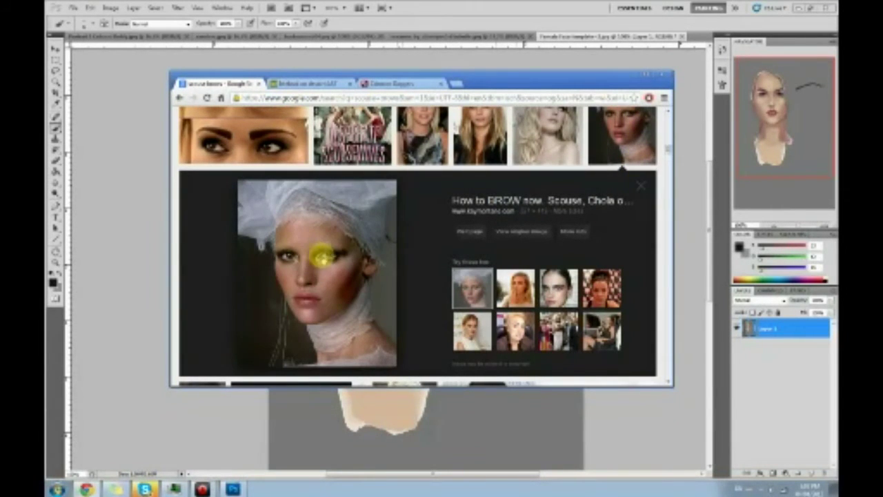
{"action": "left_click_drag", "start_coordinate": [306, 253], "coordinate": [679, 131]}
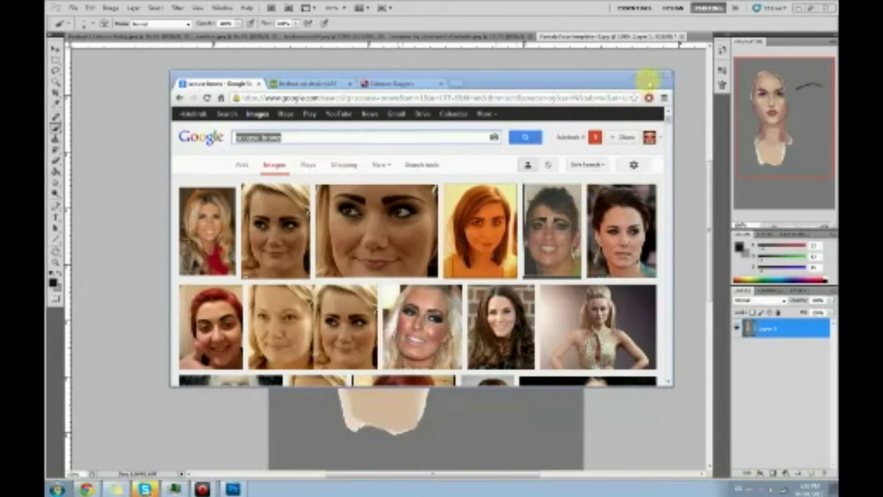
{"action": "left_click", "coordinate": [659, 75]}
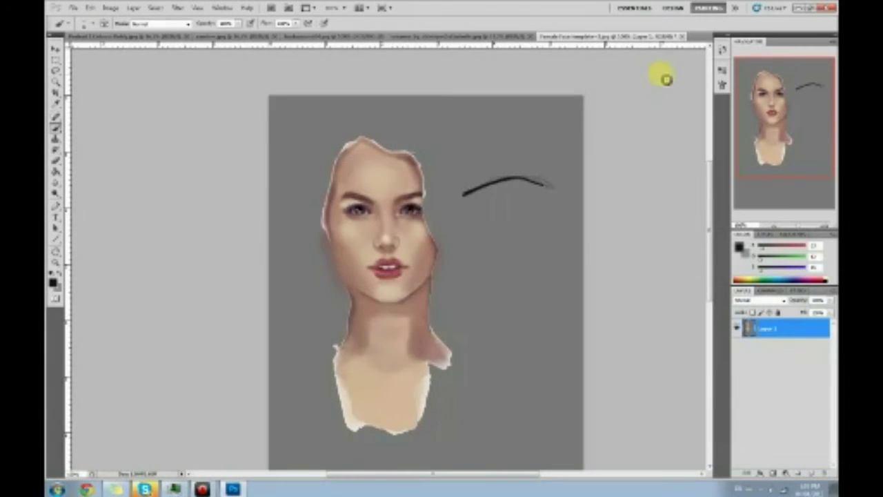
Step: Shade the inner eye corners beside the nose bridge with sampled reddish-brown and brown tones at a lower brush opacity
{"action": "key", "text": "ctrl+plus"}
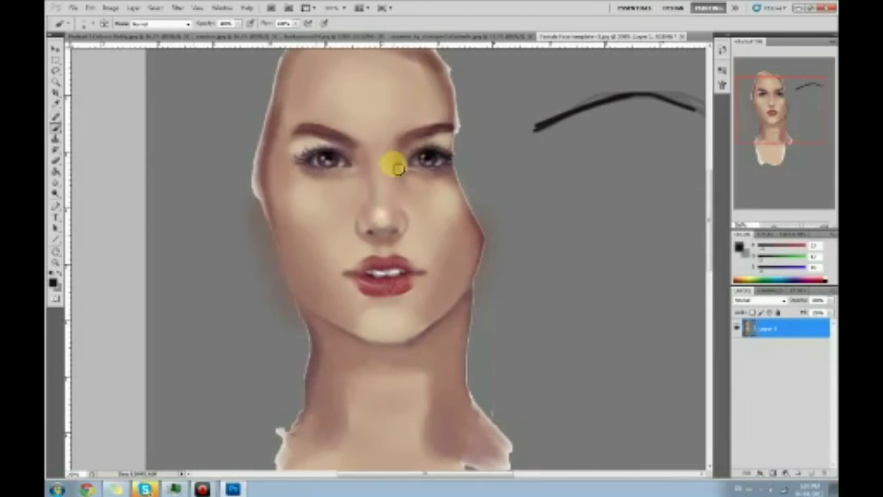
{"action": "key", "text": "ctrl+minus"}
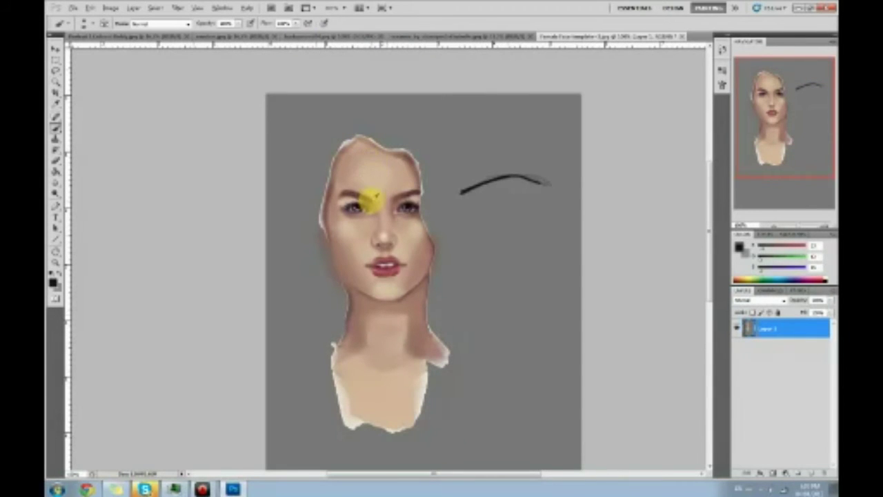
{"action": "left_click", "coordinate": [370, 200], "text": "alt"}
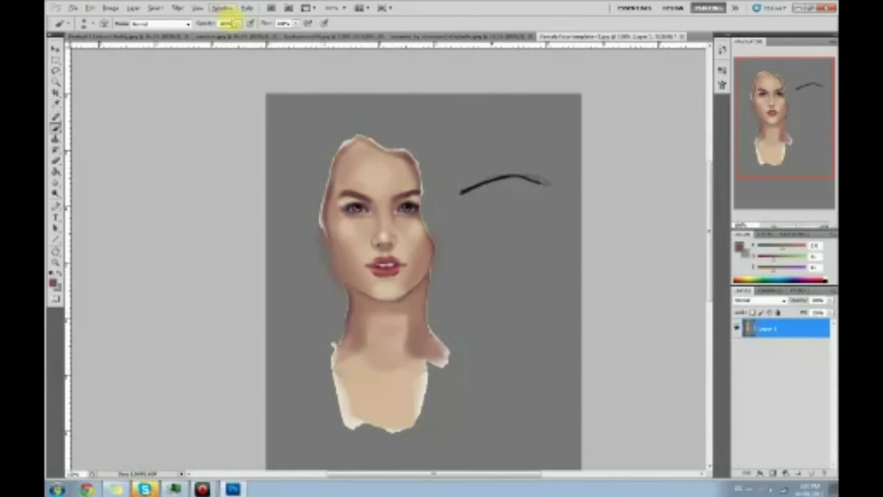
{"action": "left_click", "coordinate": [233, 23]}
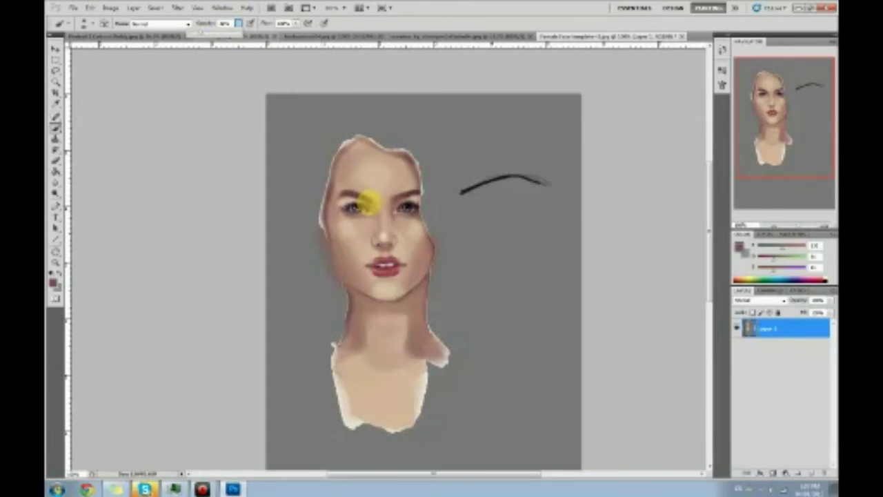
{"action": "left_click", "coordinate": [369, 205]}
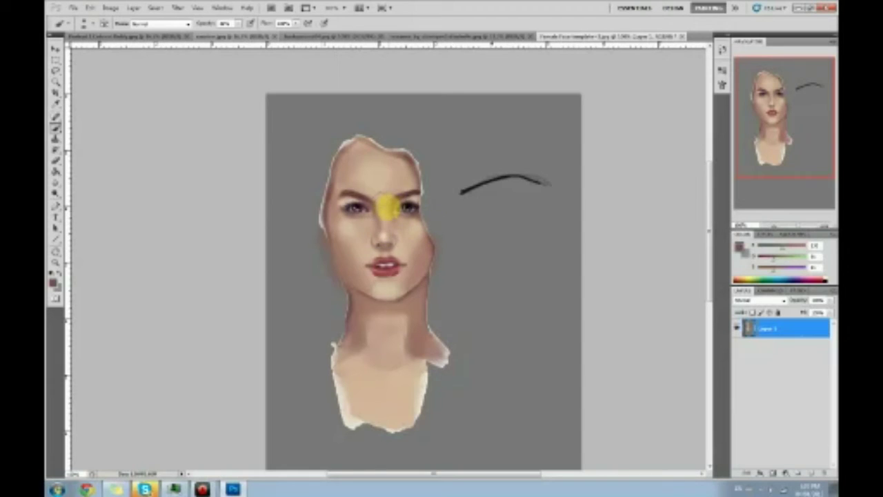
{"action": "left_click", "coordinate": [391, 207], "text": "alt"}
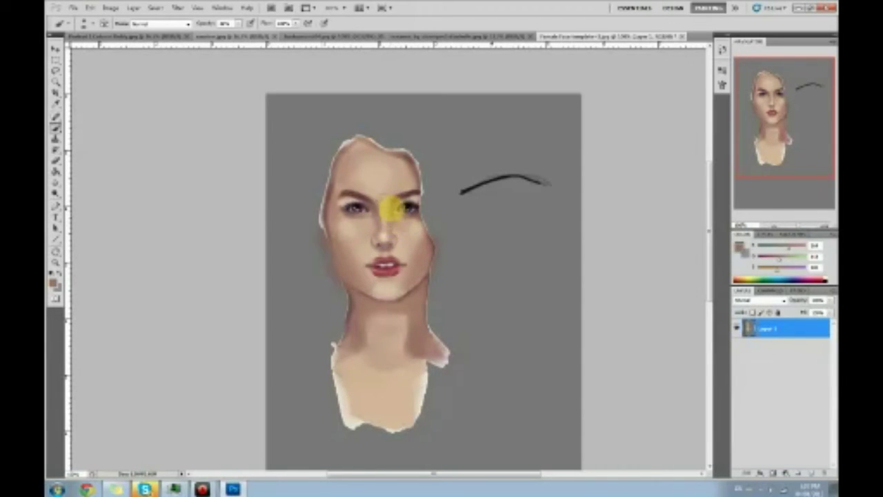
Step: Blend the nose bridge, nose tip and adjoining cheek skin with light skin tones sampled around the nose
{"action": "left_click", "coordinate": [379, 219], "text": "alt"}
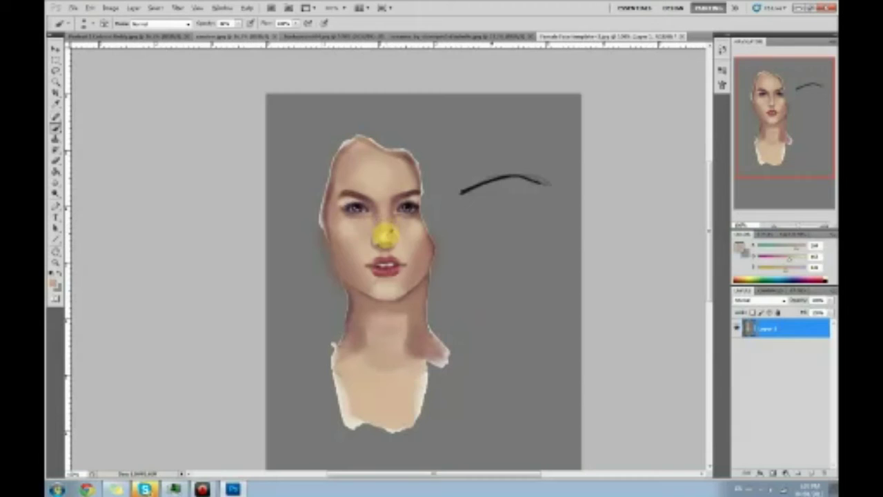
{"action": "left_click", "coordinate": [385, 237], "text": "alt"}
{"action": "left_click", "coordinate": [387, 238], "text": "alt"}
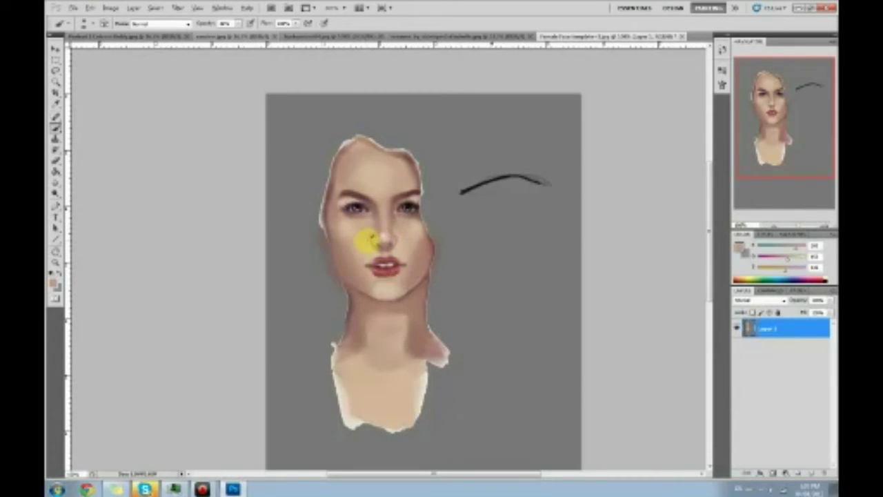
{"action": "left_click", "coordinate": [368, 239], "text": "alt"}
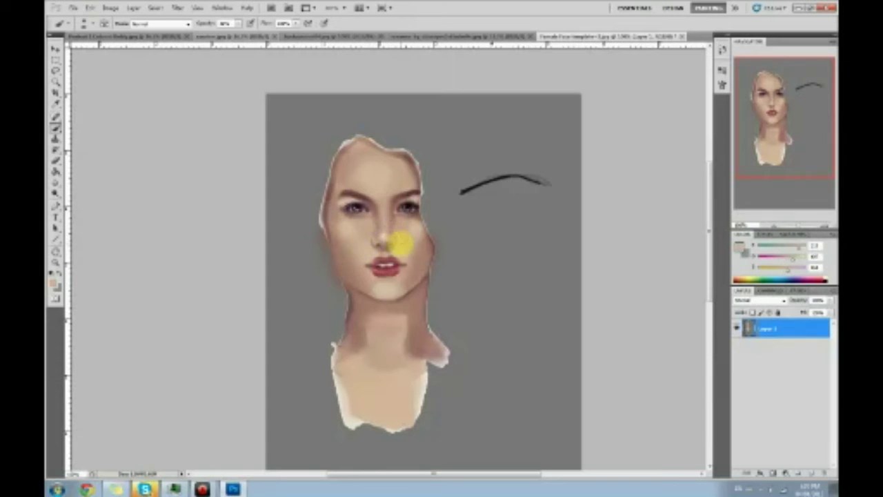
{"action": "left_click", "coordinate": [369, 244], "text": "alt"}
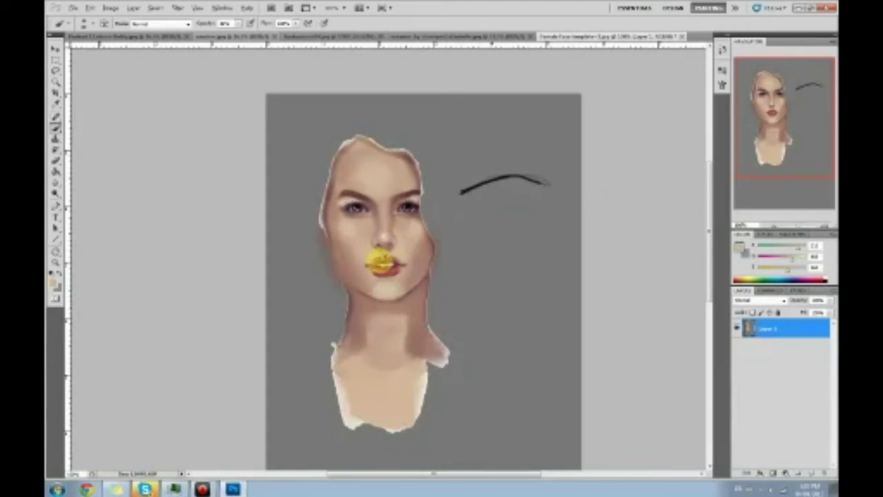
Step: Deepen the lips using the Burn tool with its range set to Shadows, and refine them with brush colors sampled from the lips
{"action": "left_click", "coordinate": [381, 261], "text": "alt"}
{"action": "left_click", "coordinate": [55, 196]}
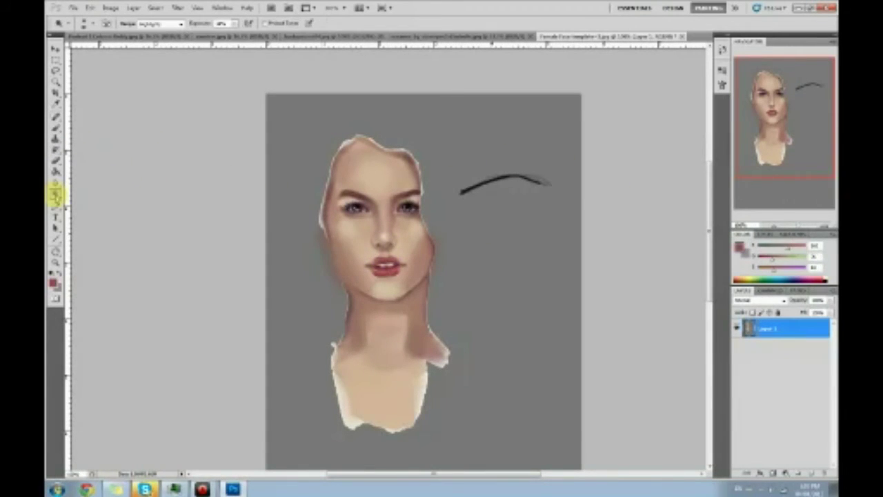
{"action": "right_click", "coordinate": [55, 196]}
{"action": "left_click", "coordinate": [78, 203]}
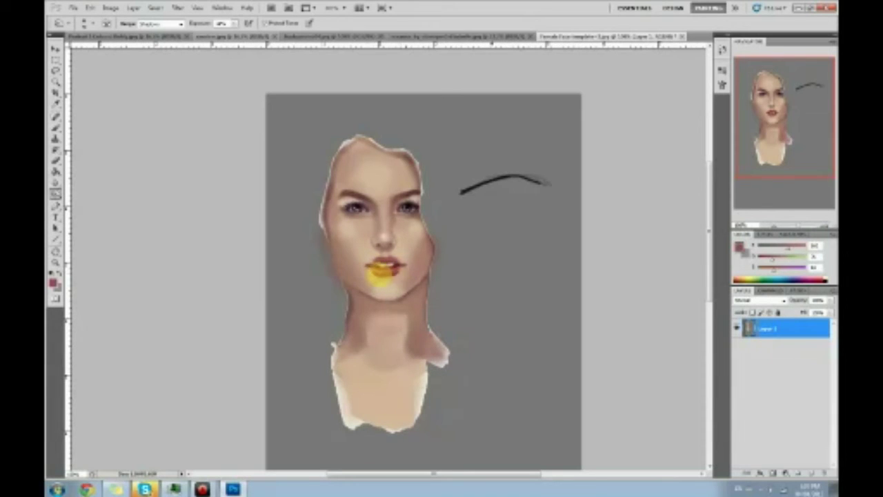
{"action": "key", "text": "b"}
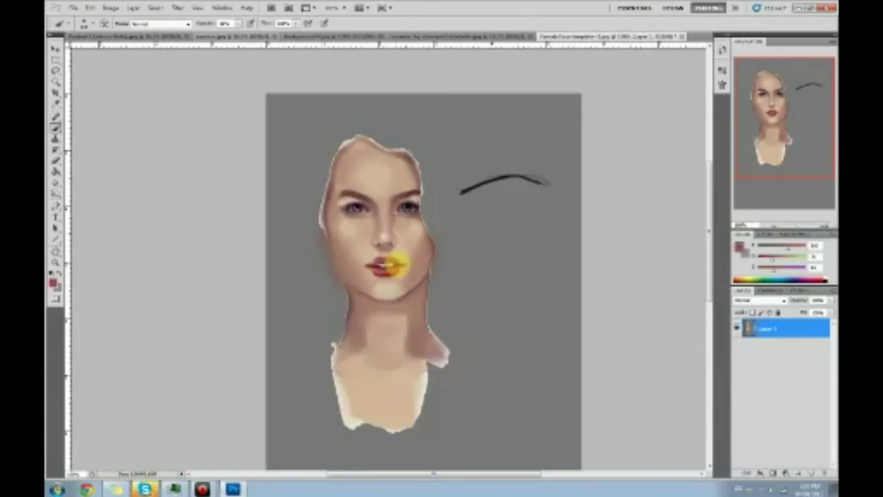
{"action": "left_click", "coordinate": [385, 271], "text": "alt"}
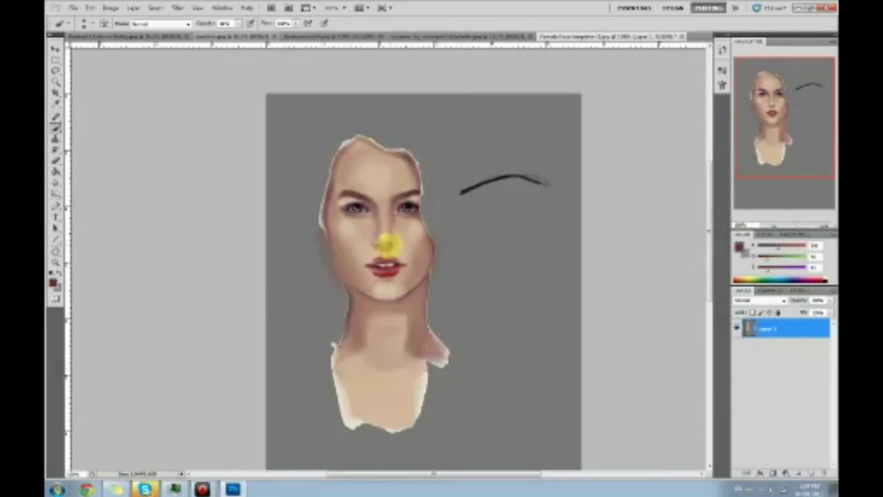
Step: Refine the nostrils and the underside of the nose with reddish and skin tones sampled from the nose
{"action": "left_click", "coordinate": [387, 241], "text": "alt"}
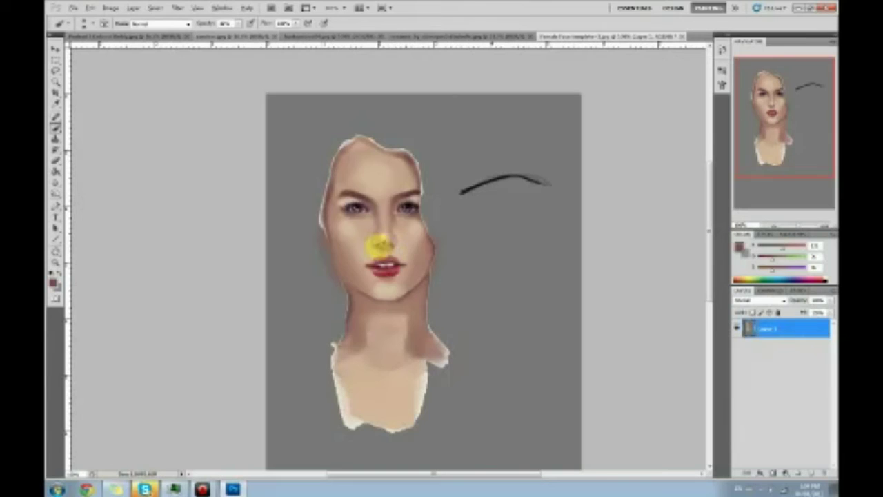
{"action": "left_click", "coordinate": [379, 245], "text": "alt"}
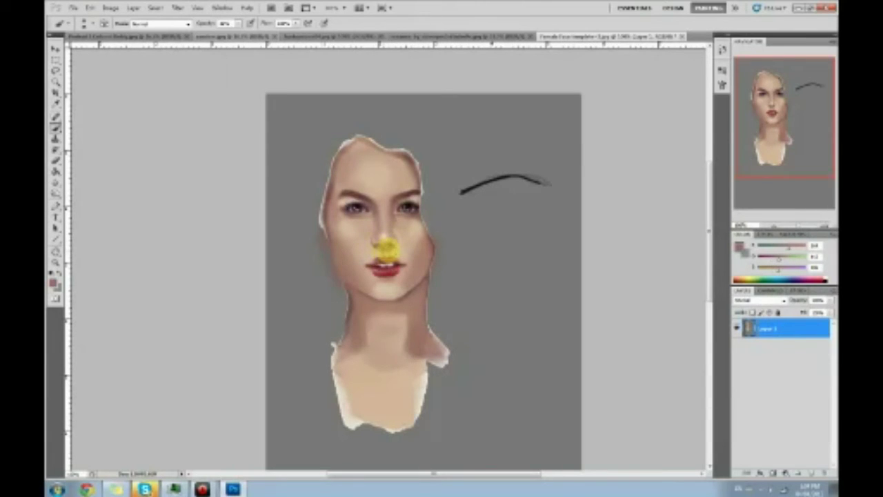
{"action": "left_click", "coordinate": [387, 233], "text": "alt"}
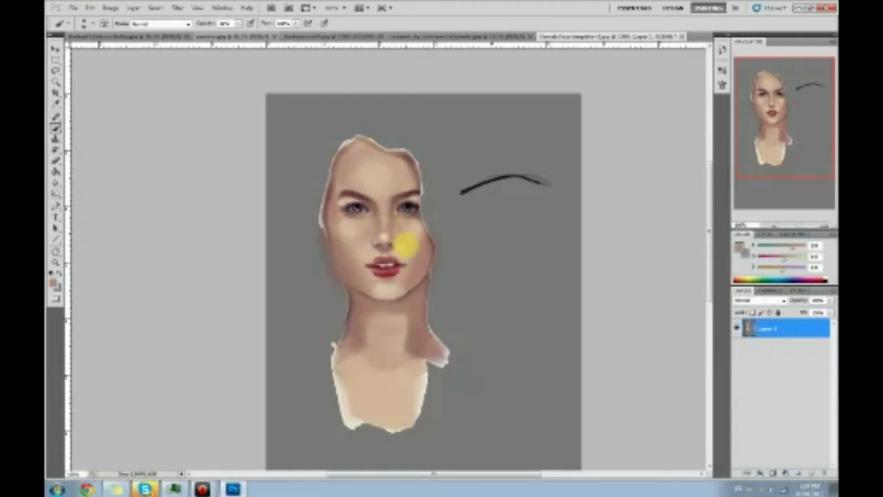
Step: Blend the cheek beside the nose, the nose bridge and the inner brow area with light skin tones sampled from the face
{"action": "left_click", "coordinate": [361, 247], "text": "alt"}
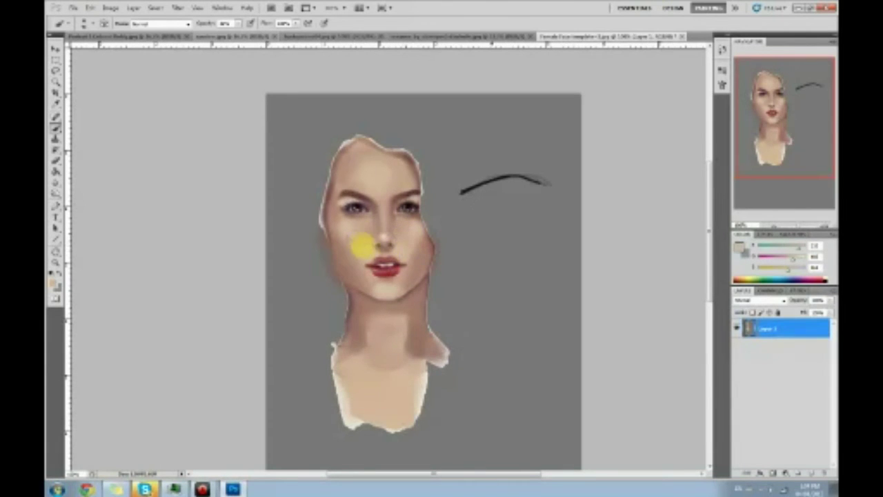
{"action": "left_click", "coordinate": [379, 235], "text": "alt"}
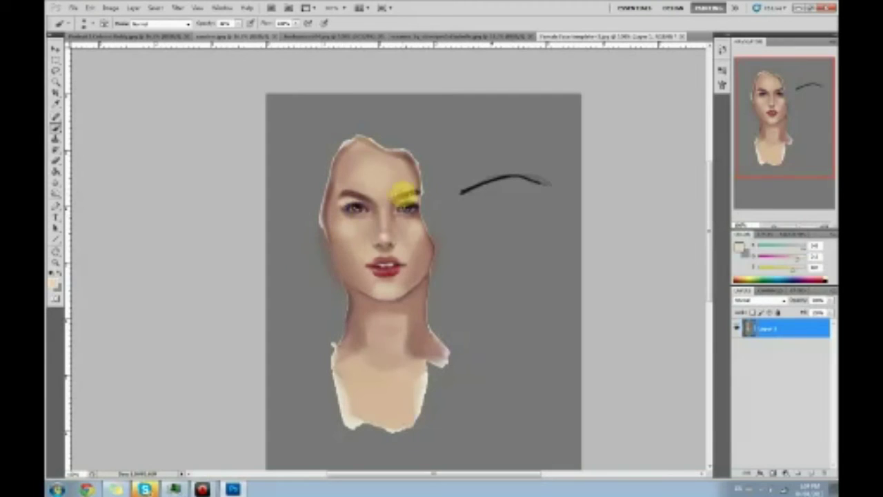
{"action": "left_click", "coordinate": [383, 213], "text": "alt"}
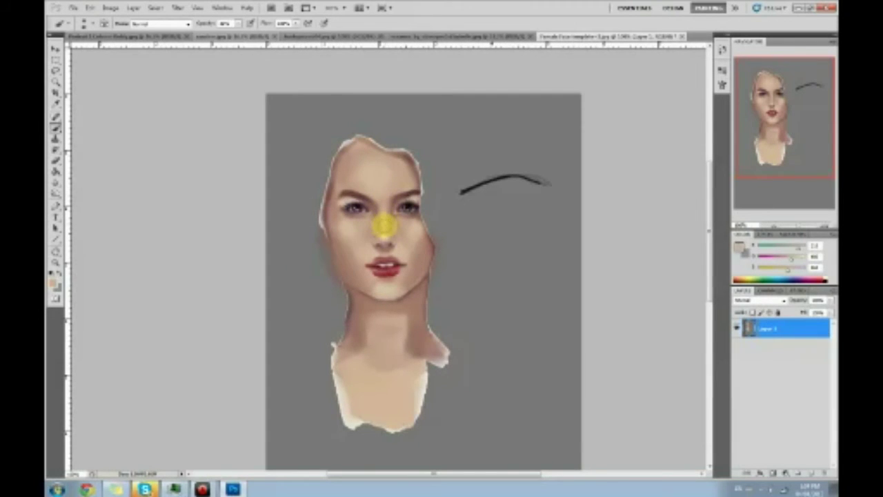
{"action": "left_click", "coordinate": [380, 218], "text": "alt"}
{"action": "left_click", "coordinate": [382, 219], "text": "alt"}
{"action": "left_click", "coordinate": [369, 189], "text": "alt"}
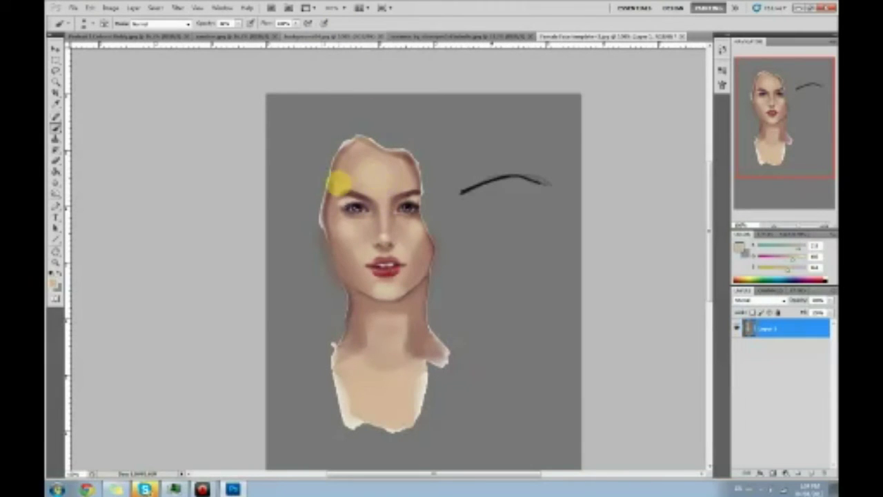
Step: Shade the outer corner of the left-hand eye and the adjoining temple with reddish-brown tones sampled around the brow and eye
{"action": "left_click", "coordinate": [345, 191], "text": "alt"}
{"action": "left_click", "coordinate": [337, 199], "text": "alt"}
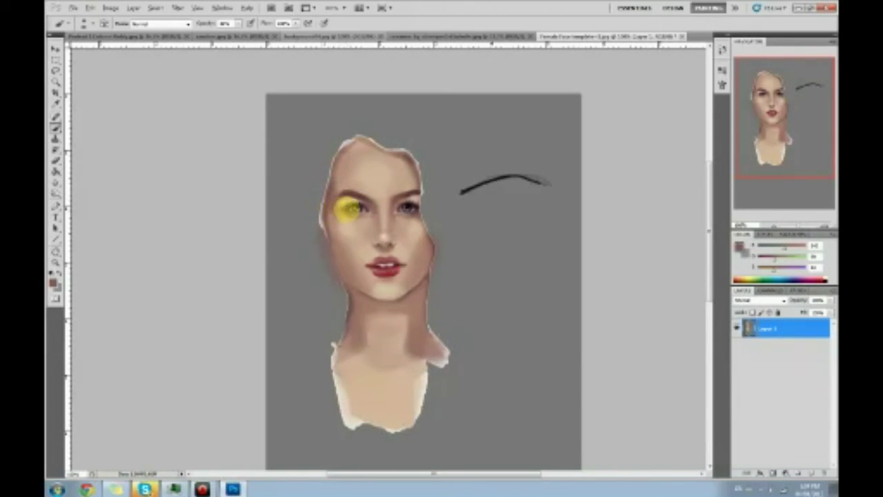
{"action": "left_click", "coordinate": [349, 209], "text": "alt"}
{"action": "left_click", "coordinate": [342, 212], "text": "alt"}
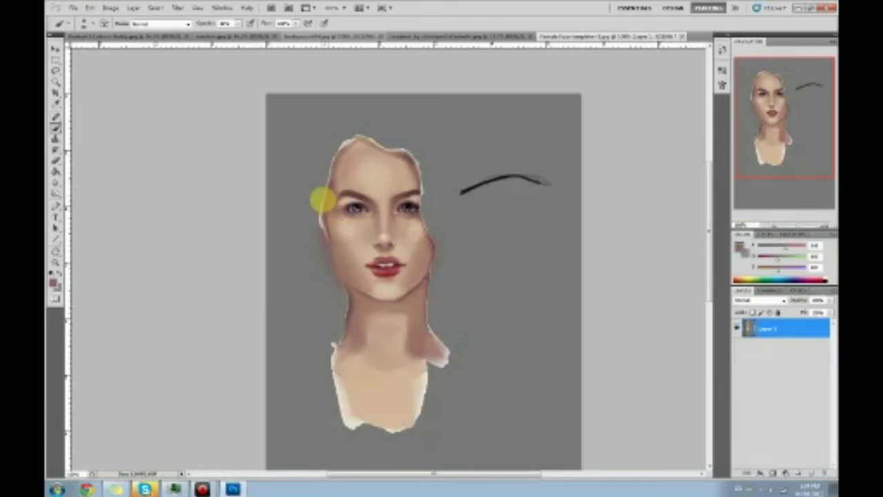
{"action": "left_click", "coordinate": [330, 209], "text": "alt"}
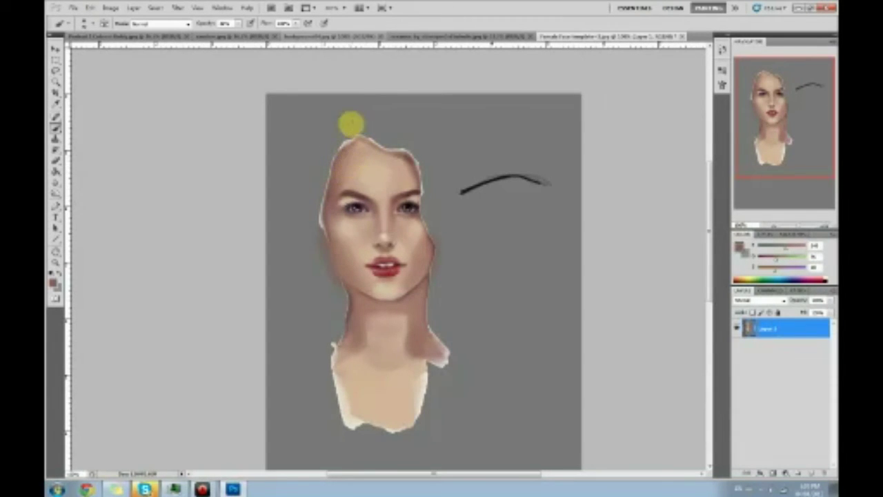
Step: Blend the forehead and the skin around the brows with tones sampled from the temple and above the brow
{"action": "left_click", "coordinate": [343, 176], "text": "alt"}
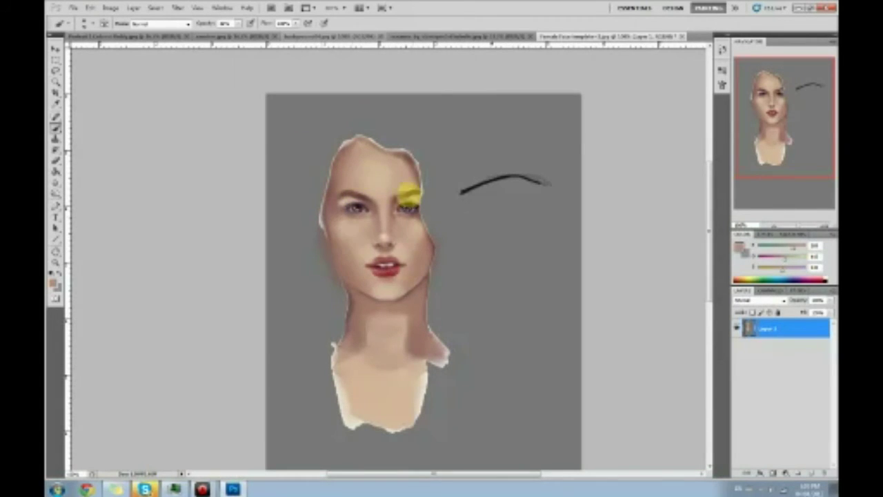
{"action": "left_click", "coordinate": [332, 178], "text": "alt"}
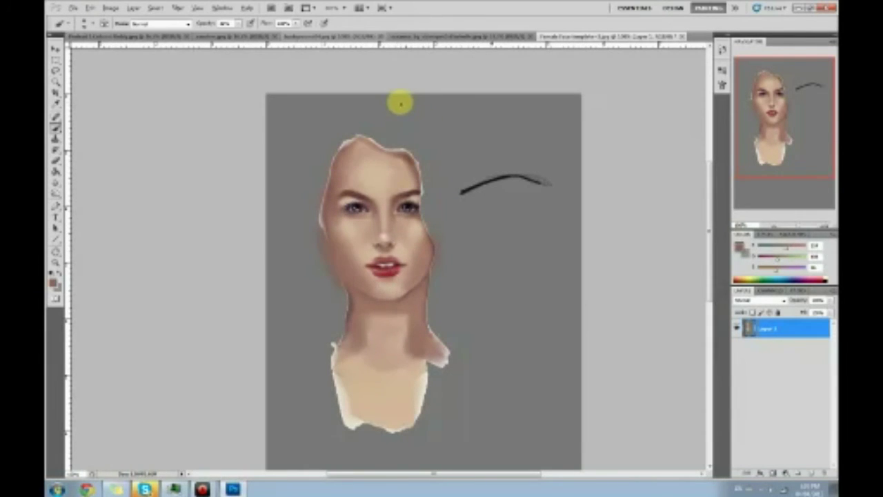
{"action": "left_click", "coordinate": [358, 188], "text": "alt"}
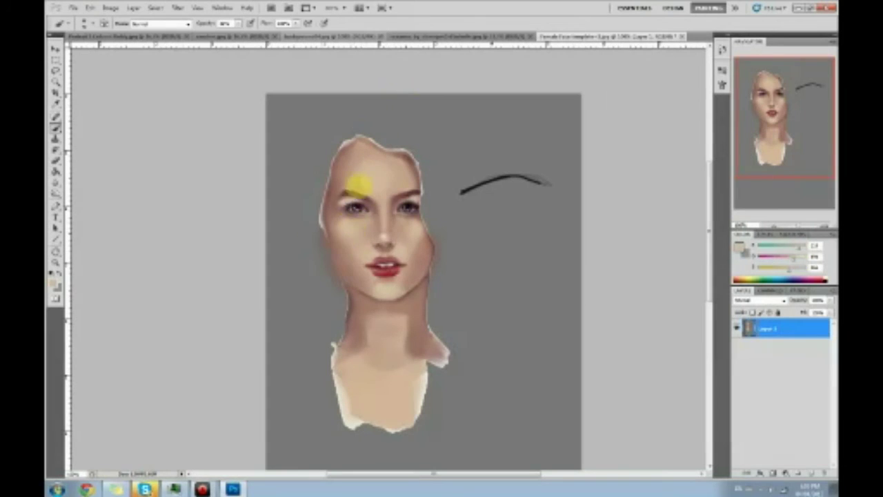
{"action": "mouse_move", "coordinate": [357, 206]}
{"action": "left_mouse_down"}
{"action": "mouse_move", "coordinate": [365, 176]}
{"action": "mouse_move", "coordinate": [357, 221]}
{"action": "mouse_move", "coordinate": [368, 198]}
{"action": "mouse_move", "coordinate": [394, 190]}
{"action": "left_mouse_up"}
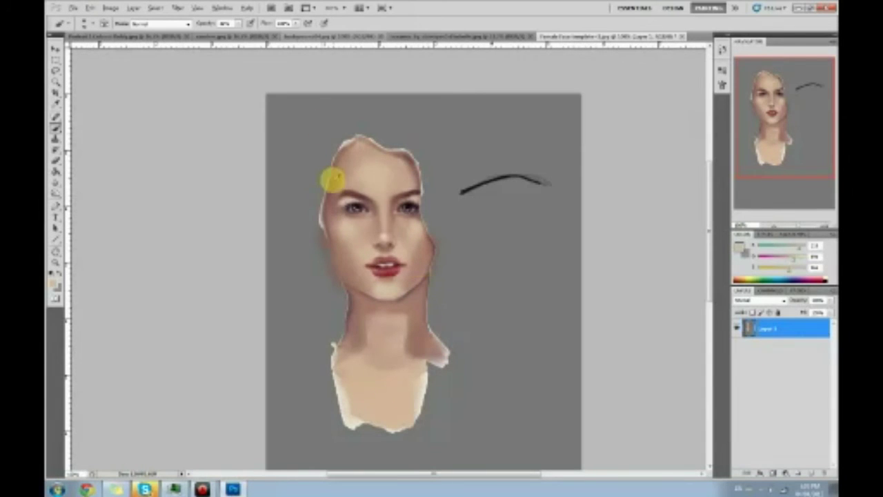
Step: Darken the upper forehead edge and the right-hand temple with brown tones sampled from the temples, brow and eye corner
{"action": "left_click", "coordinate": [335, 181], "text": "alt"}
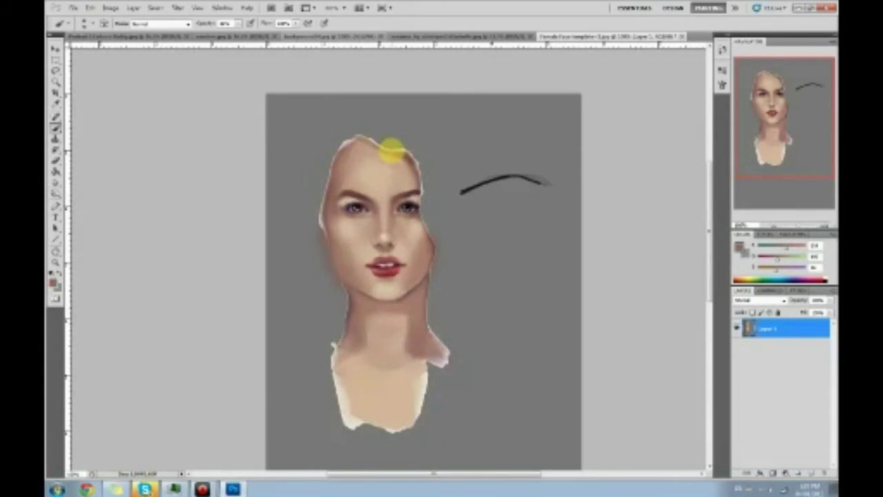
{"action": "mouse_move", "coordinate": [352, 140]}
{"action": "left_mouse_down"}
{"action": "mouse_move", "coordinate": [406, 168]}
{"action": "mouse_move", "coordinate": [396, 159]}
{"action": "mouse_move", "coordinate": [418, 158]}
{"action": "left_mouse_up"}
{"action": "left_click", "coordinate": [403, 160], "text": "alt"}
{"action": "left_click", "coordinate": [416, 202], "text": "alt"}
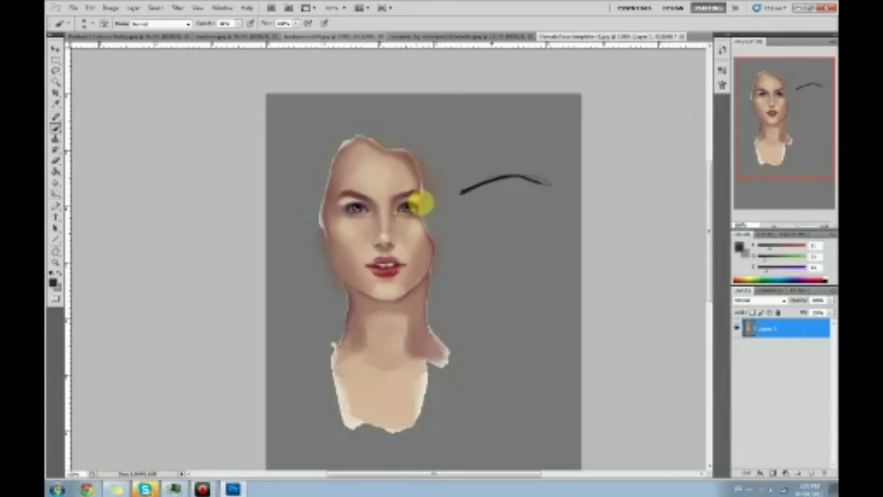
{"action": "left_click", "coordinate": [420, 176], "text": "alt"}
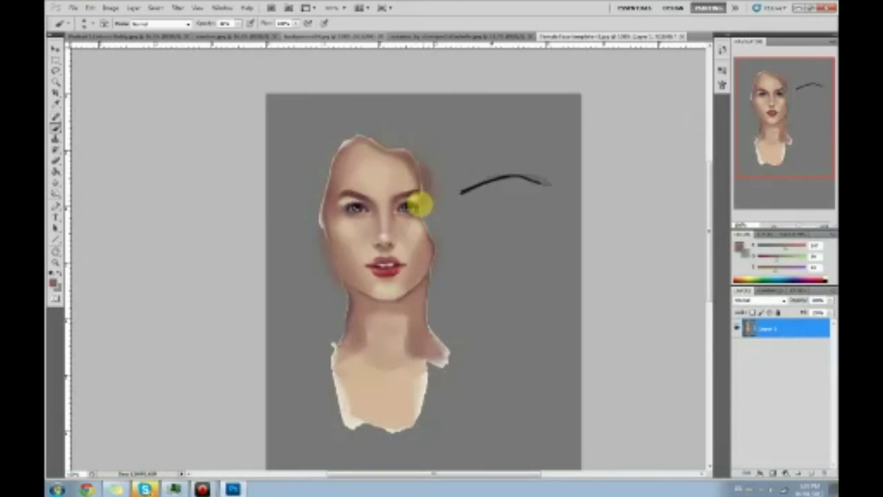
{"action": "left_click", "coordinate": [413, 191], "text": "alt"}
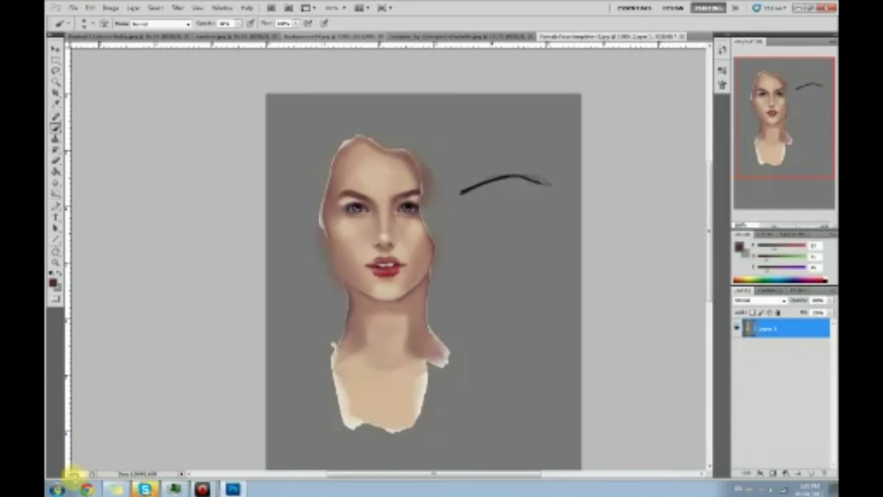
Step: Switch to Chrome, search Google Images for "over contoured face bronzer" and view the results in a maximized window
{"action": "left_click", "coordinate": [86, 489]}
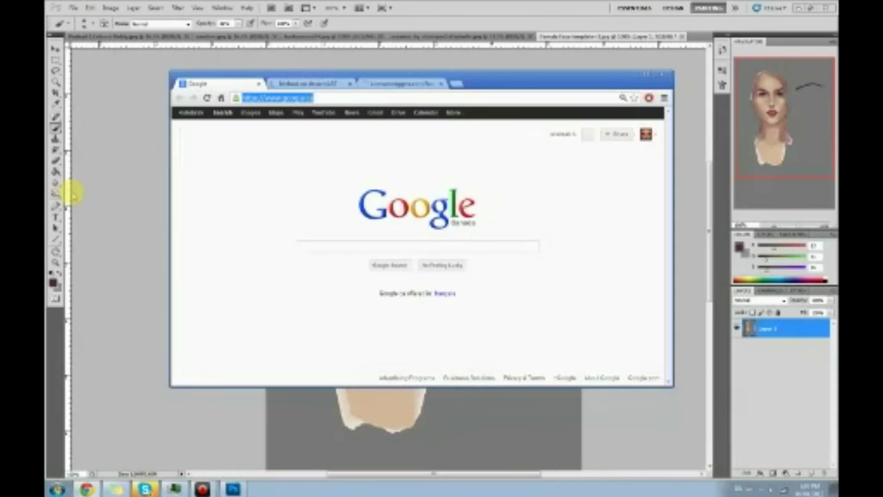
{"action": "type", "text": "d face bronzer"}
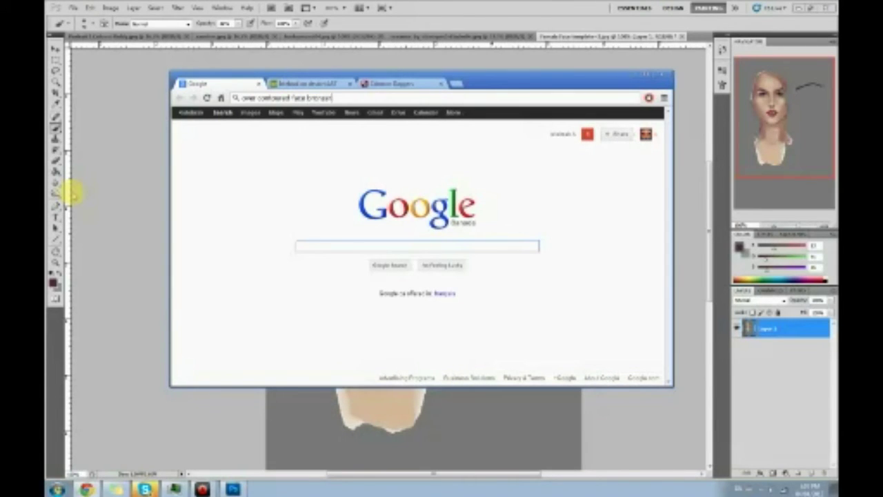
{"action": "key", "text": "Return"}
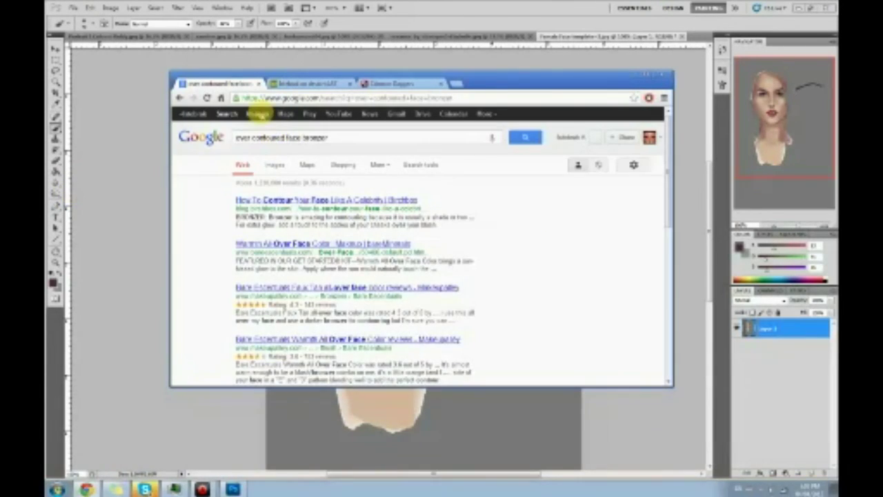
{"action": "left_click", "coordinate": [258, 114]}
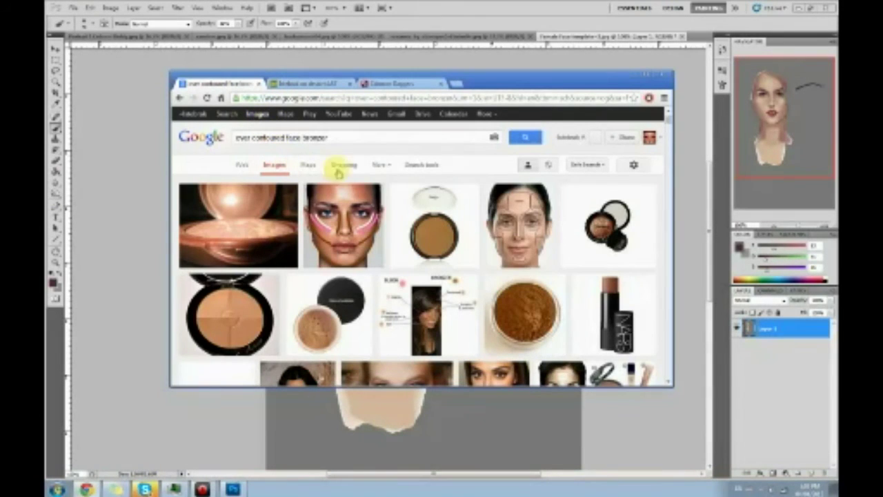
{"action": "scroll", "coordinate": [668, 126], "scroll_direction": "down", "scroll_amount": 3}
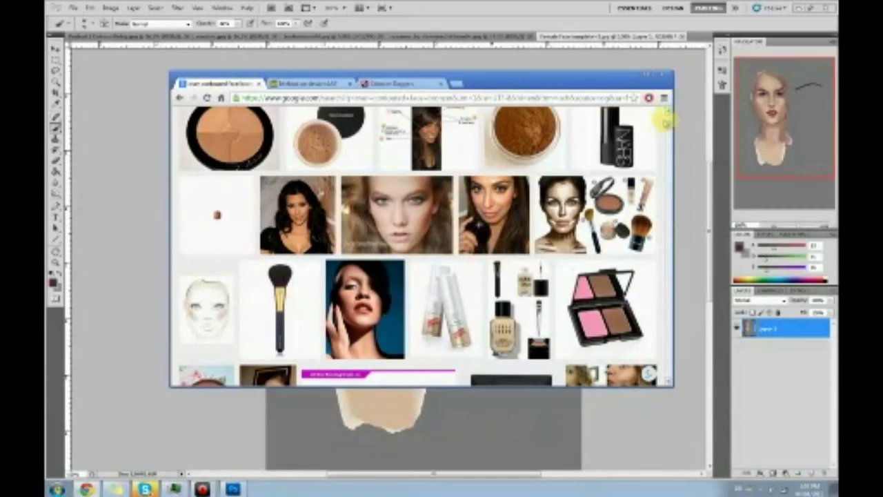
{"action": "left_click", "coordinate": [655, 73]}
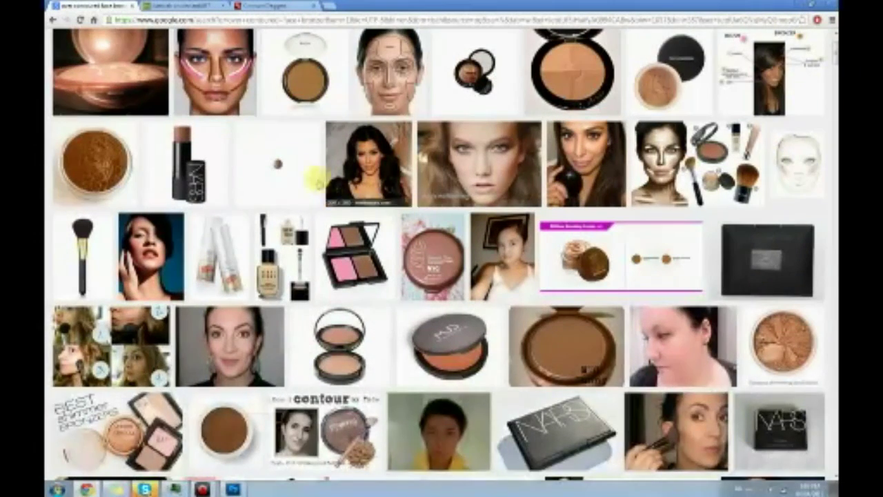
Step: Search Google Images for "bad contouring"
{"action": "scroll", "coordinate": [315, 173], "scroll_direction": "up", "scroll_amount": 2}
{"action": "triple_click", "coordinate": [213, 60]}
{"action": "type", "text": "bad c"}
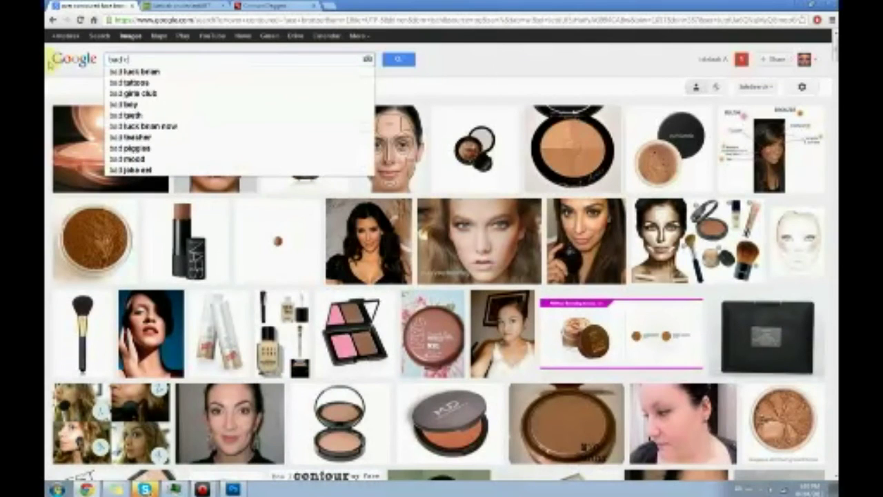
{"action": "type", "text": "ontouring"}
{"action": "key", "text": "Return"}
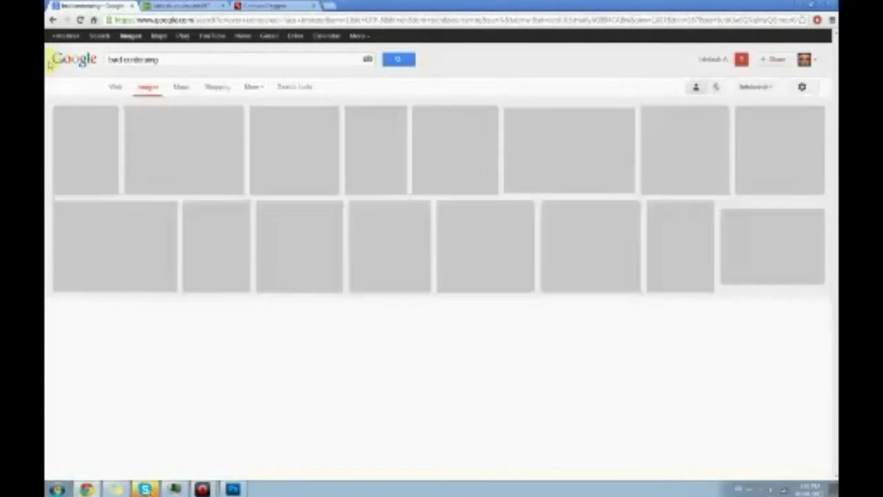
Step: Preview two of the contouring portraits at a larger size, close them and look through the remaining image results
{"action": "left_click", "coordinate": [320, 174]}
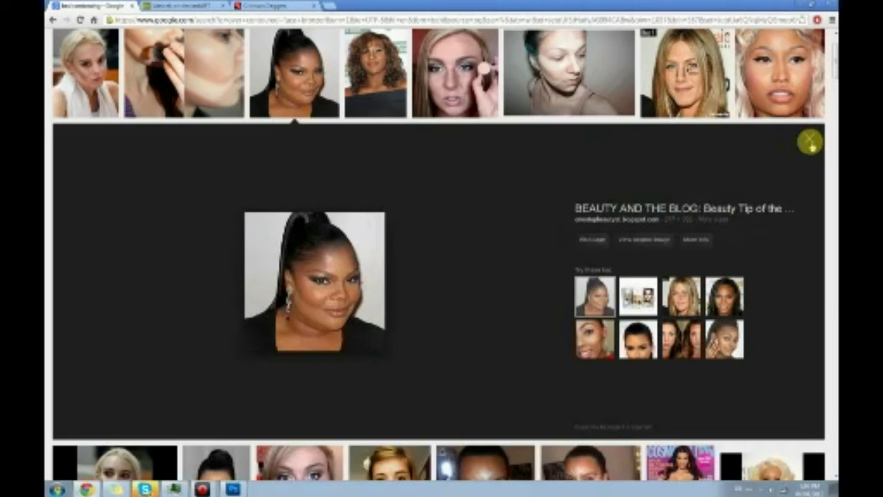
{"action": "left_click", "coordinate": [811, 142]}
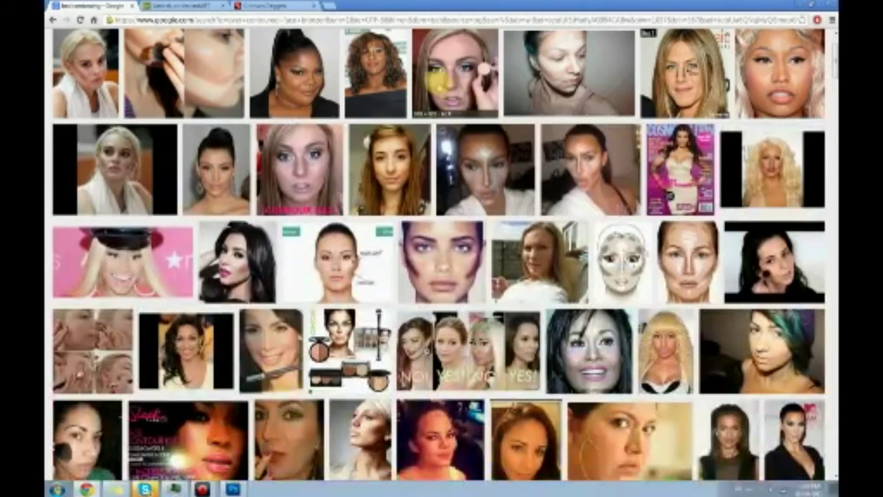
{"action": "left_click", "coordinate": [110, 171]}
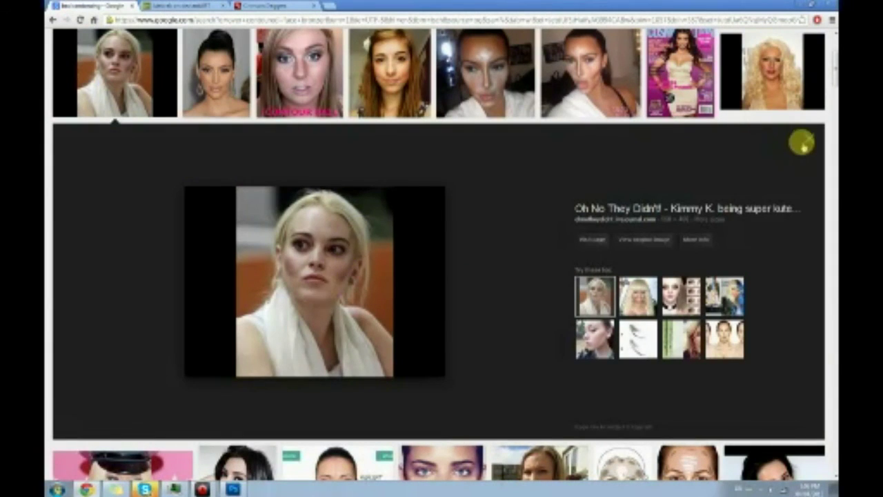
{"action": "left_click", "coordinate": [806, 139]}
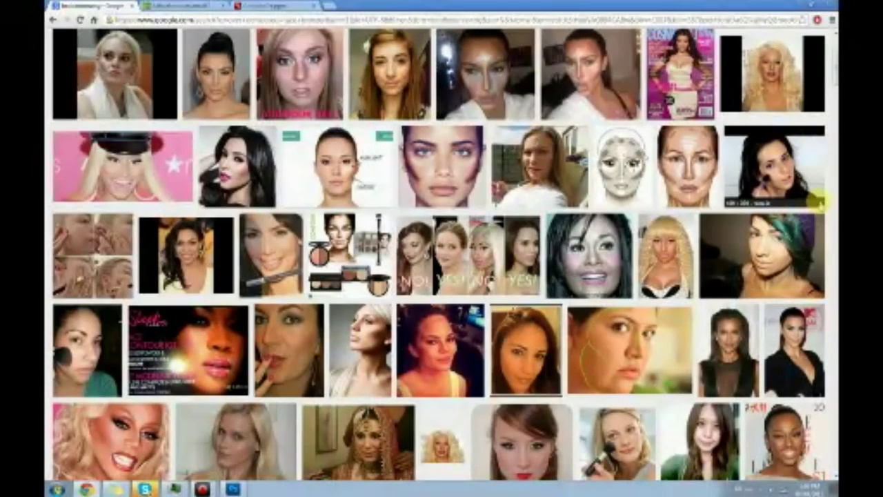
{"action": "scroll", "coordinate": [818, 200], "scroll_direction": "down", "scroll_amount": 1}
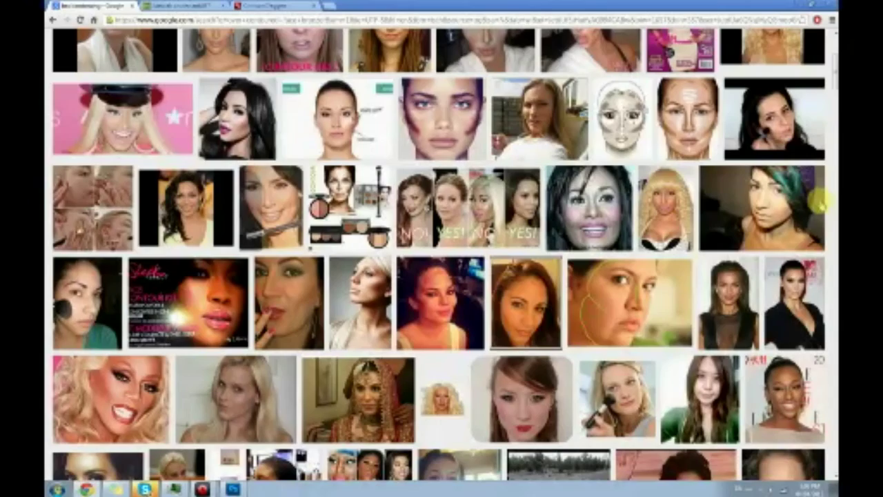
{"action": "scroll", "coordinate": [817, 200], "scroll_direction": "down", "scroll_amount": 1}
{"action": "scroll", "coordinate": [818, 200], "scroll_direction": "down", "scroll_amount": 3}
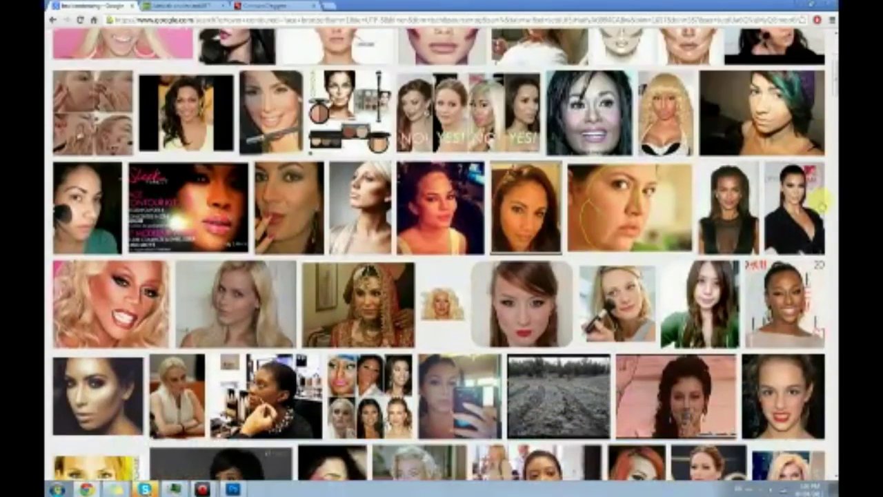
{"action": "scroll", "coordinate": [820, 204], "scroll_direction": "up", "scroll_amount": 8}
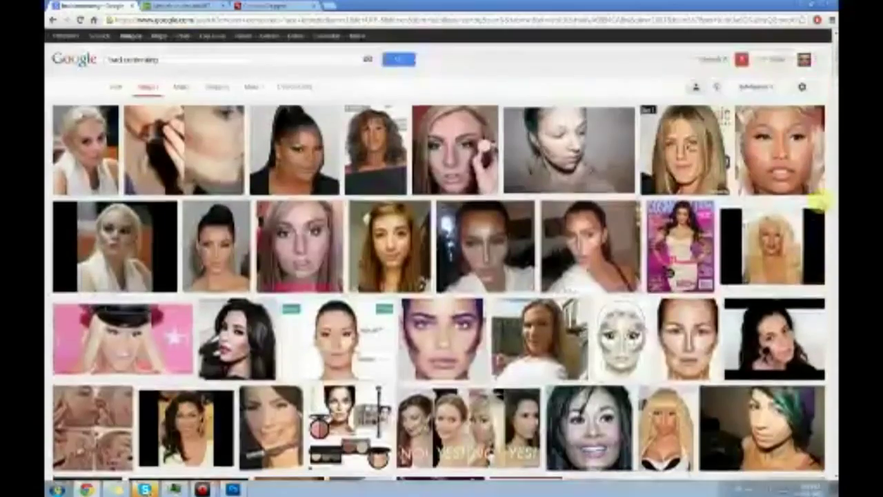
Step: Search Google Images for "white girl too much bronzer", using the suggested spelling
{"action": "left_click_drag", "start_coordinate": [188, 59], "coordinate": [58, 51]}
{"action": "type", "text": "white girl lol smear"}
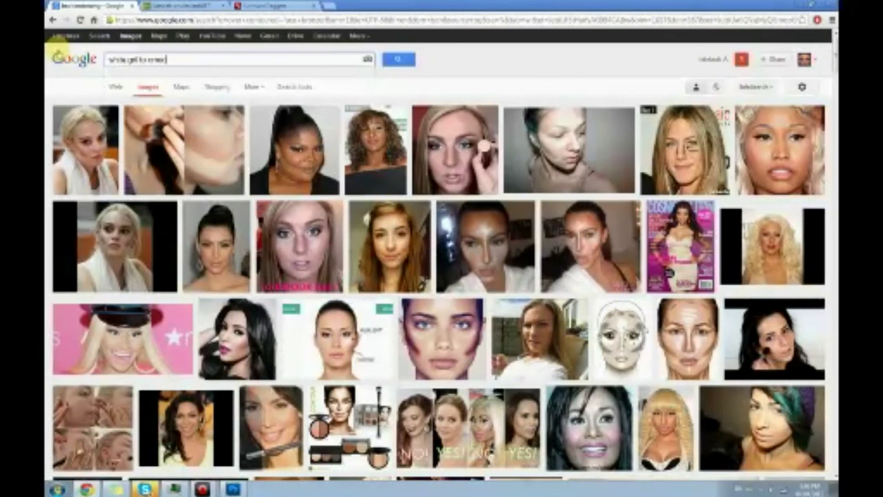
{"action": "type", "text": " omuch bronzer"}
{"action": "key", "text": "Return"}
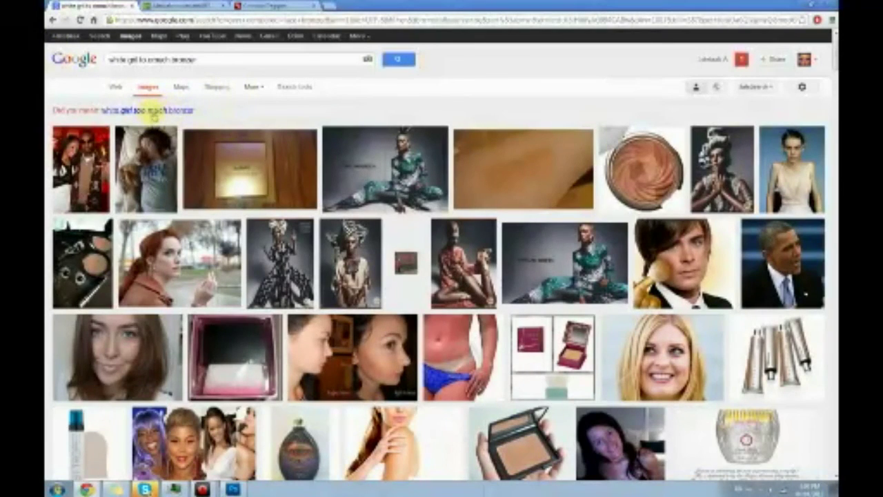
{"action": "left_click", "coordinate": [153, 111]}
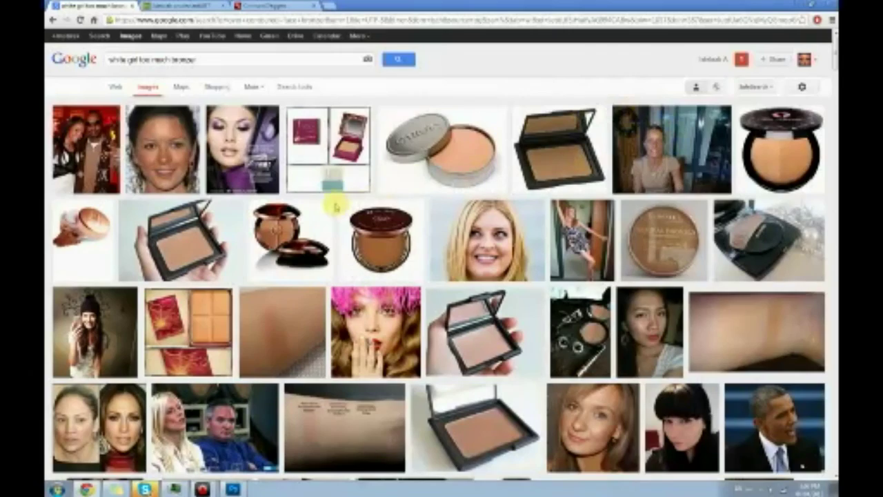
Step: Look through the bronzer image results, and minimize the browser to return to the portrait in Photoshop
{"action": "scroll", "coordinate": [336, 203], "scroll_direction": "down", "scroll_amount": 3}
{"action": "scroll", "coordinate": [335, 203], "scroll_direction": "down", "scroll_amount": 5}
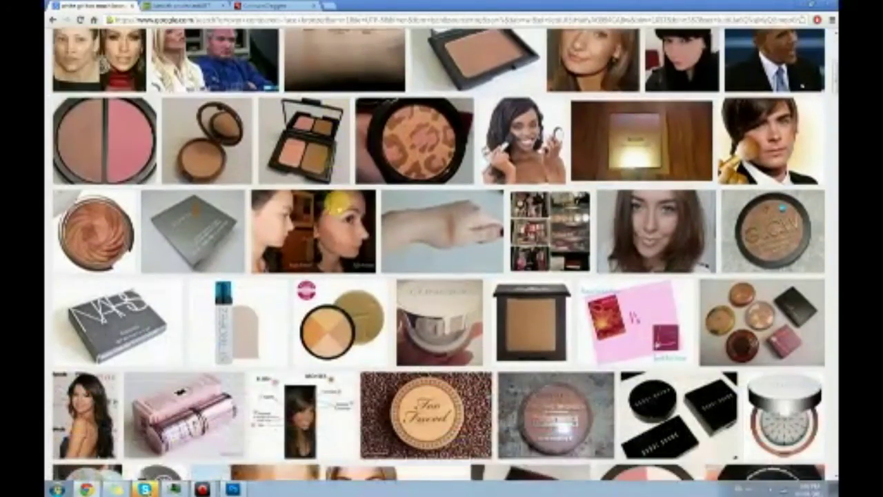
{"action": "scroll", "coordinate": [336, 203], "scroll_direction": "down", "scroll_amount": 4}
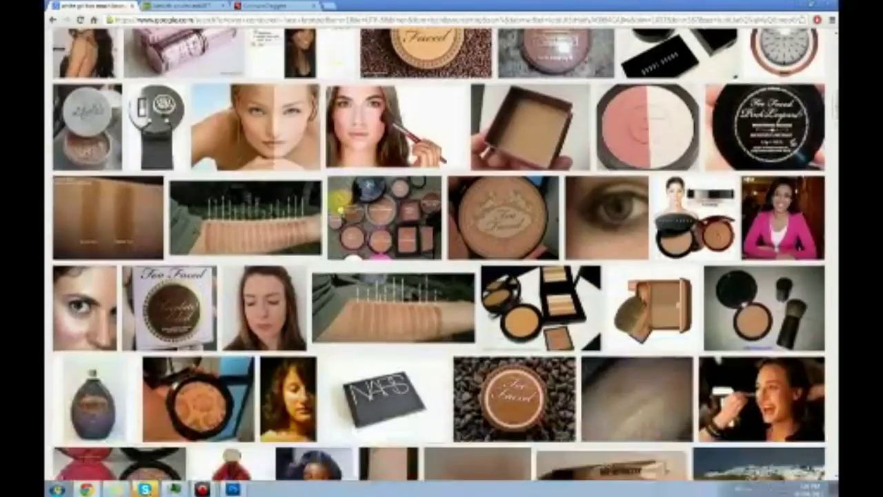
{"action": "scroll", "coordinate": [338, 201], "scroll_direction": "down", "scroll_amount": 5}
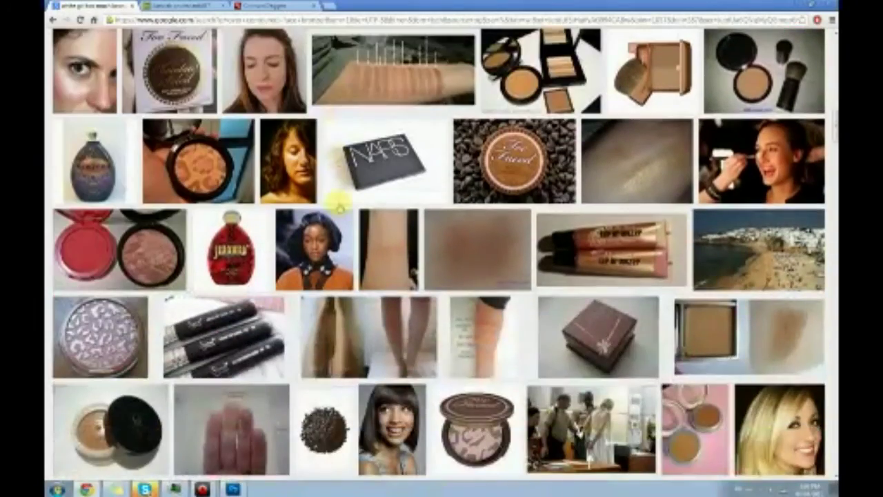
{"action": "scroll", "coordinate": [341, 205], "scroll_direction": "up", "scroll_amount": 2}
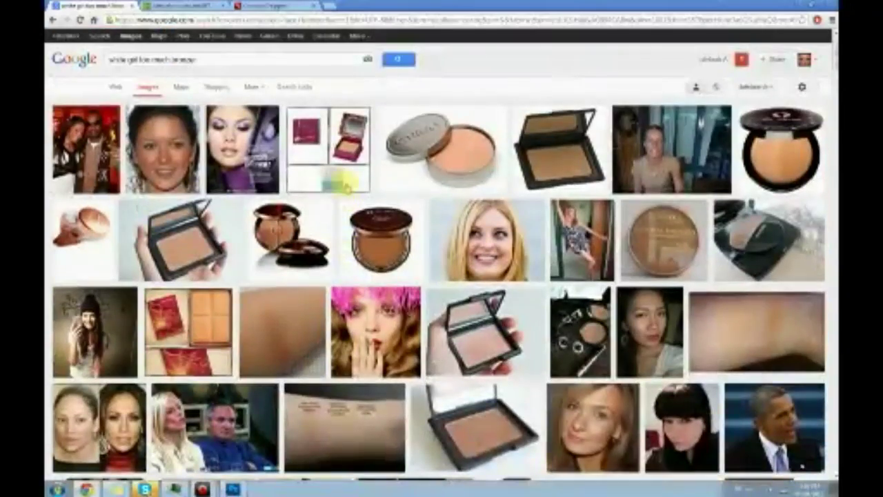
{"action": "left_click_drag", "start_coordinate": [379, 5], "coordinate": [386, 77]}
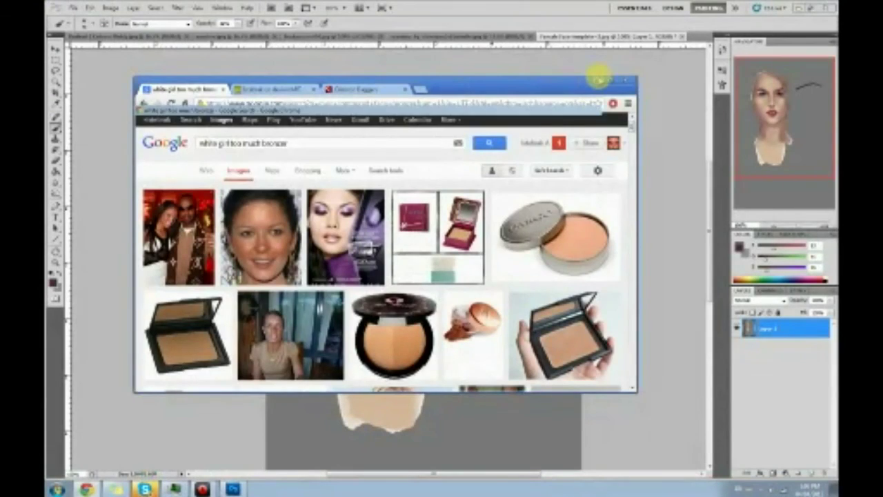
{"action": "left_click", "coordinate": [599, 81]}
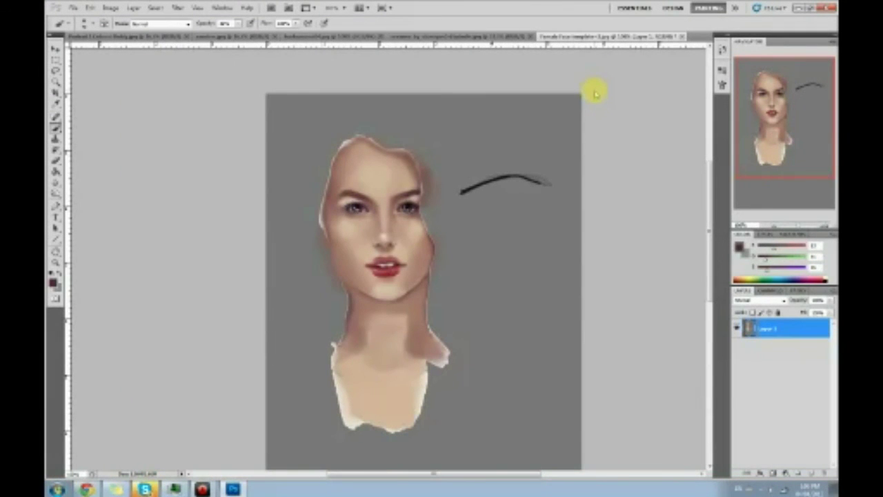
Step: Retouch the cheeks with skin tones sampled from the left-hand cheek, and lighten the face's highlights with the Dodge tool
{"action": "left_click", "coordinate": [350, 241], "text": "alt"}
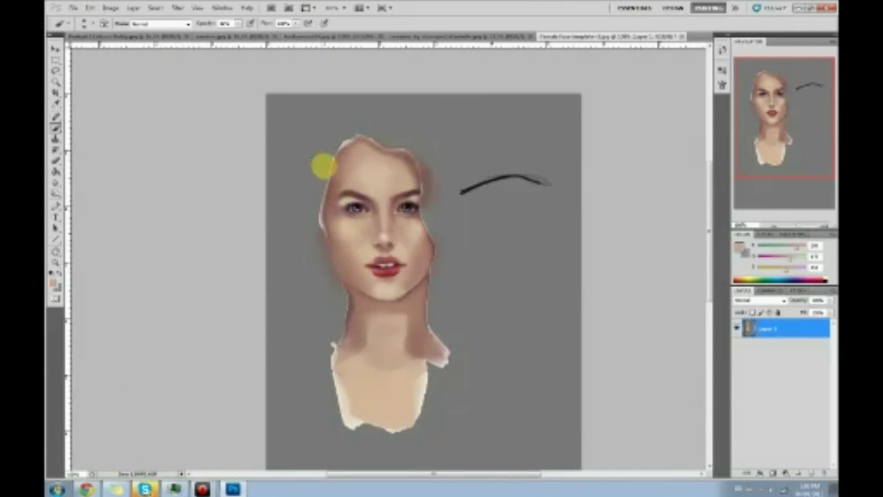
{"action": "left_click", "coordinate": [350, 250], "text": "alt"}
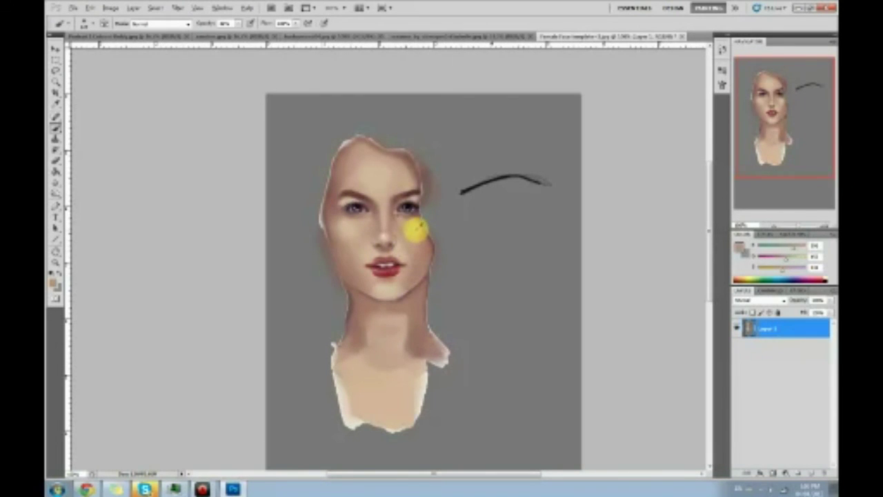
{"action": "left_click", "coordinate": [56, 193]}
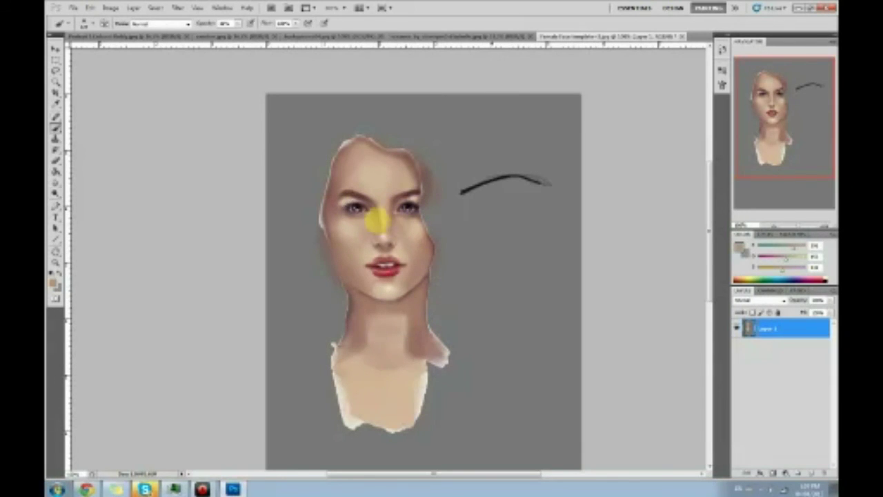
Step: Refine the shading between the brows and along the nose bridge using brown and light skin tones sampled beside the inner eye corner
{"action": "key", "text": "b"}
{"action": "left_click", "coordinate": [365, 200], "text": "alt"}
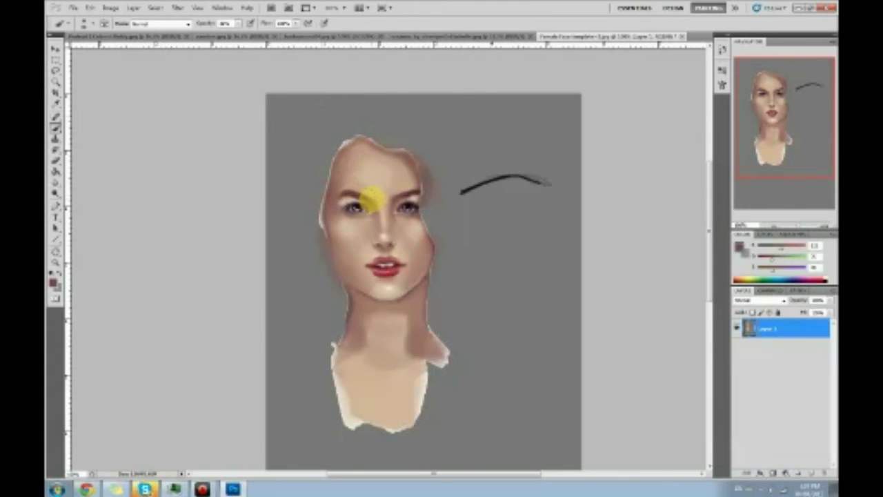
{"action": "left_click", "coordinate": [374, 201], "text": "alt"}
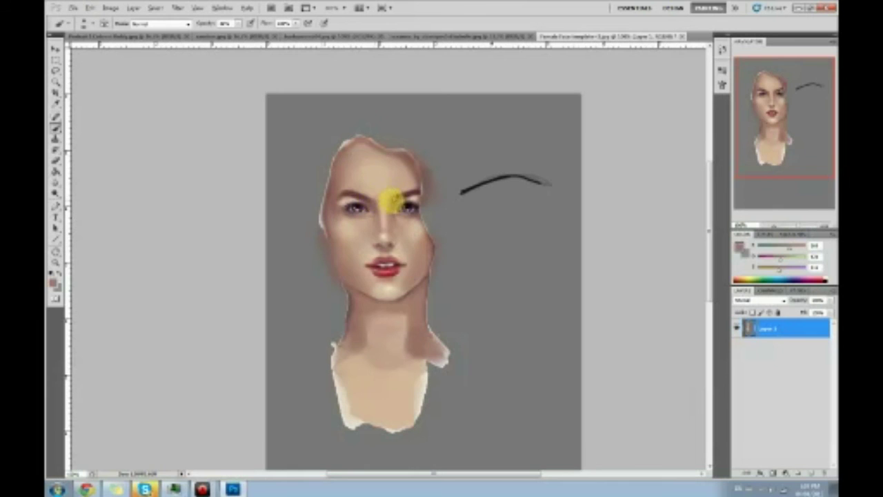
{"action": "left_click", "coordinate": [373, 200], "text": "alt"}
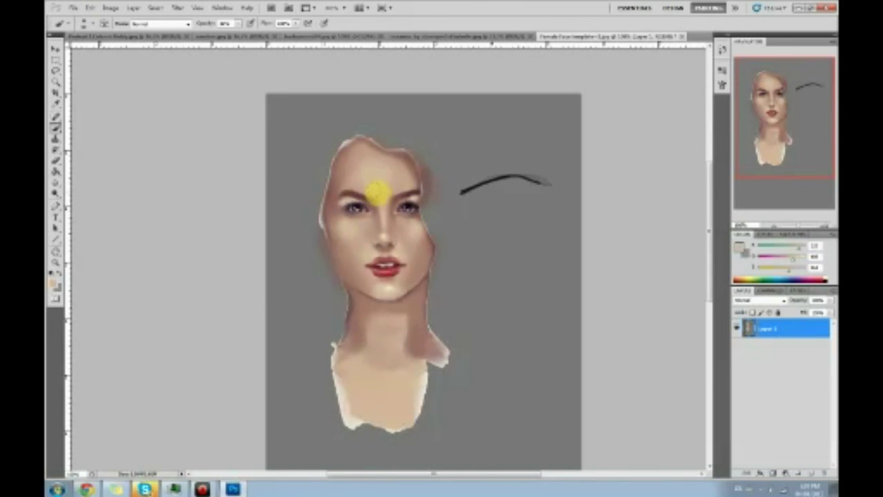
{"action": "left_click", "coordinate": [371, 194], "text": "alt"}
{"action": "left_click", "coordinate": [371, 196], "text": "alt"}
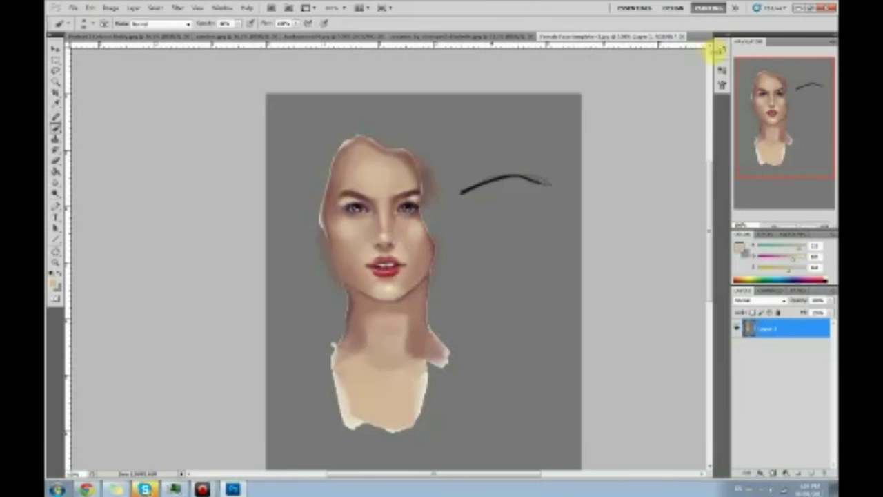
Step: Show the document's history and flatten the portrait into a single background layer
{"action": "left_click", "coordinate": [717, 51]}
{"action": "scroll", "coordinate": [706, 350], "scroll_direction": "up", "scroll_amount": 10}
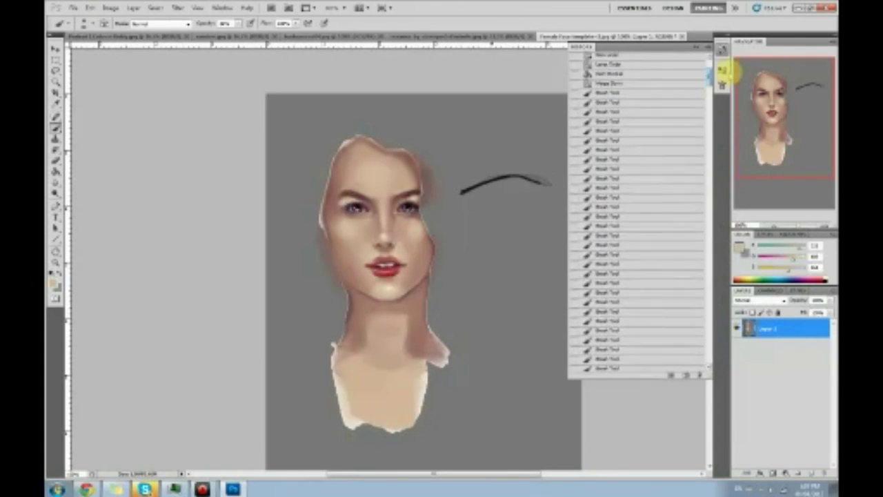
{"action": "key", "text": "ctrl+shift+s"}
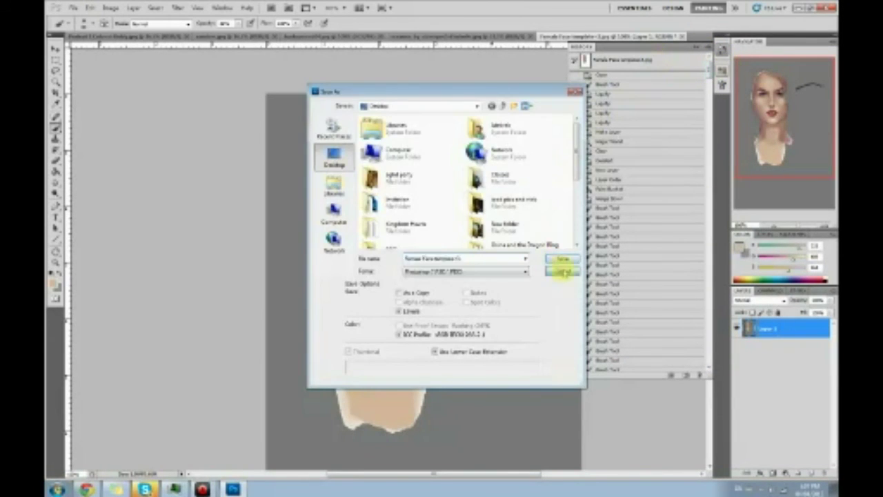
{"action": "left_click", "coordinate": [562, 272]}
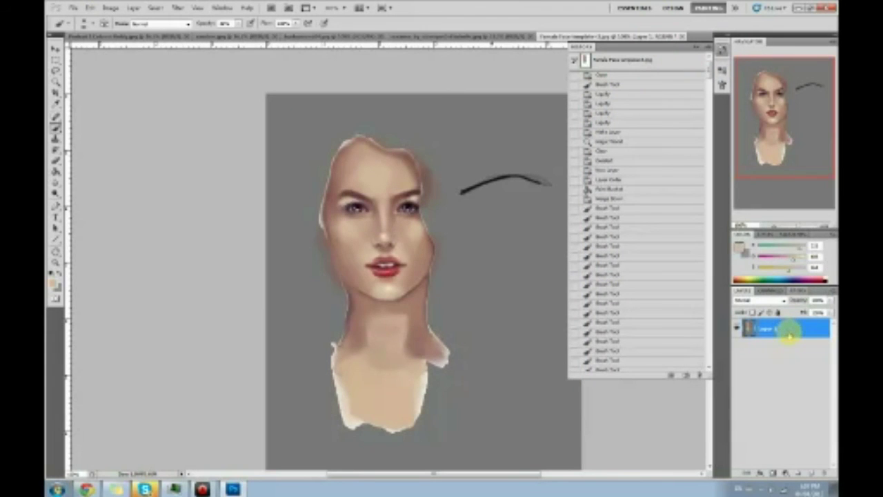
{"action": "right_click", "coordinate": [790, 334]}
{"action": "left_click", "coordinate": [789, 313]}
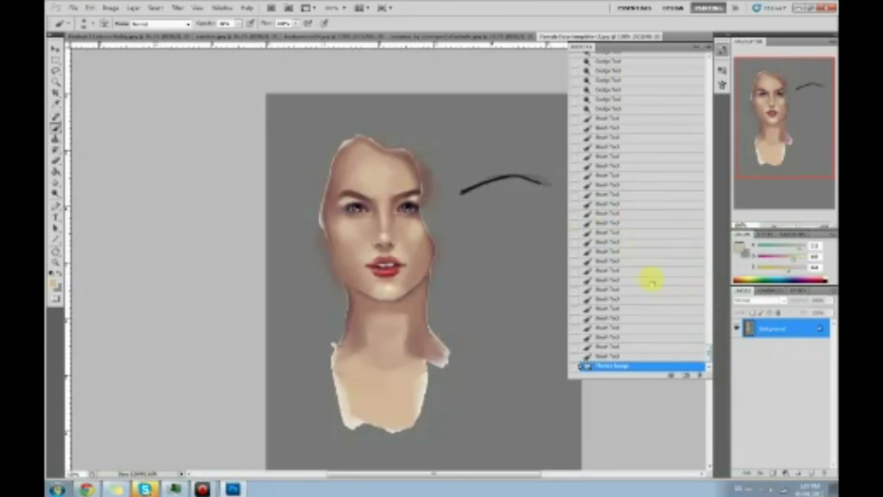
Step: Compare the painting with its original opening snapshot in the history, and return to the flattened state
{"action": "mouse_move", "coordinate": [708, 356]}
{"action": "left_mouse_down"}
{"action": "mouse_move", "coordinate": [714, 60]}
{"action": "mouse_move", "coordinate": [704, 78]}
{"action": "mouse_move", "coordinate": [704, 363]}
{"action": "left_mouse_up"}
{"action": "left_click", "coordinate": [677, 66]}
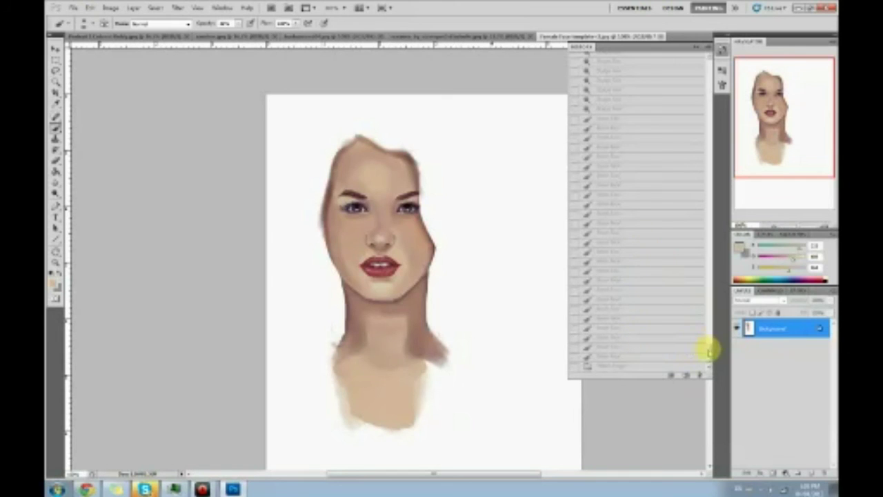
{"action": "left_click_drag", "start_coordinate": [709, 350], "coordinate": [721, 141]}
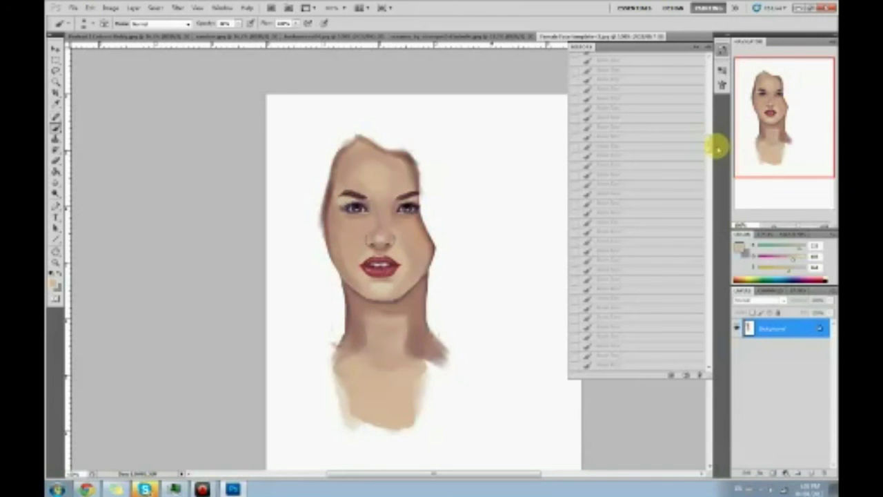
{"action": "left_click_drag", "start_coordinate": [711, 143], "coordinate": [734, 351]}
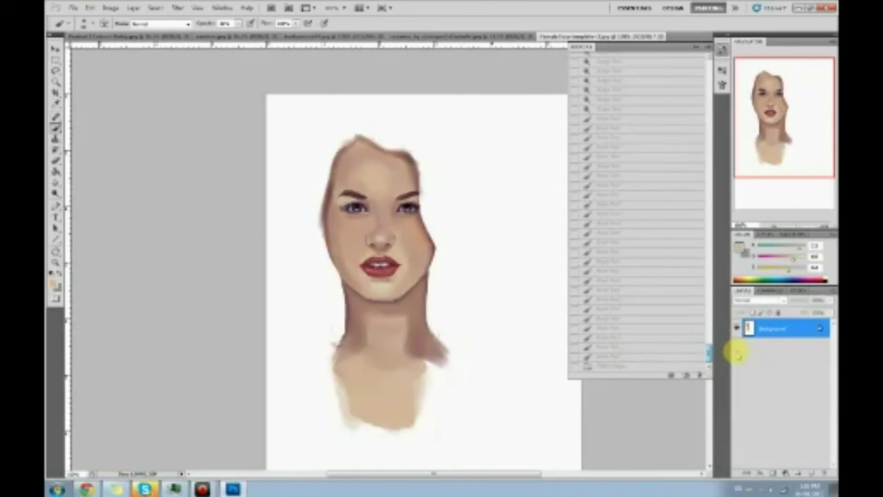
{"action": "left_click", "coordinate": [613, 366]}
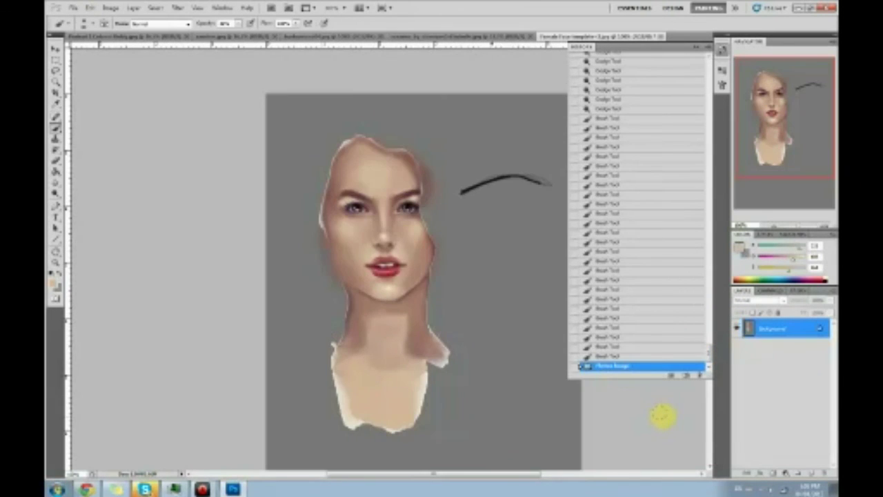